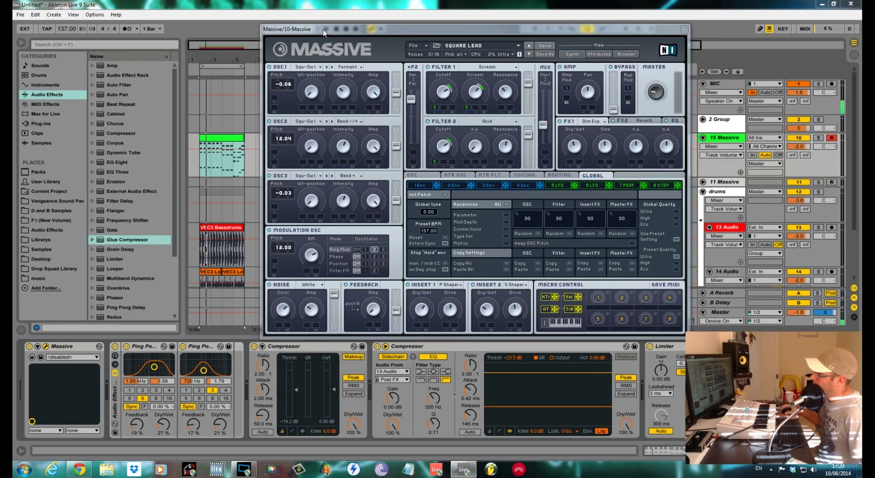
# Step: Play back the existing square lead clip from its start, by itself and together with the drums
pyautogui.moveTo(324, 32); pyautogui.dragTo(318, 31)
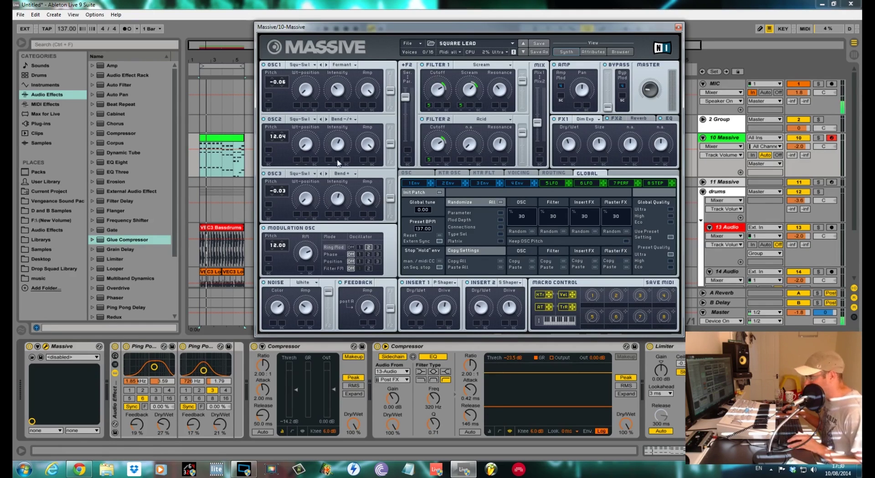
pyautogui.click(200, 165)
pyautogui.press('space')
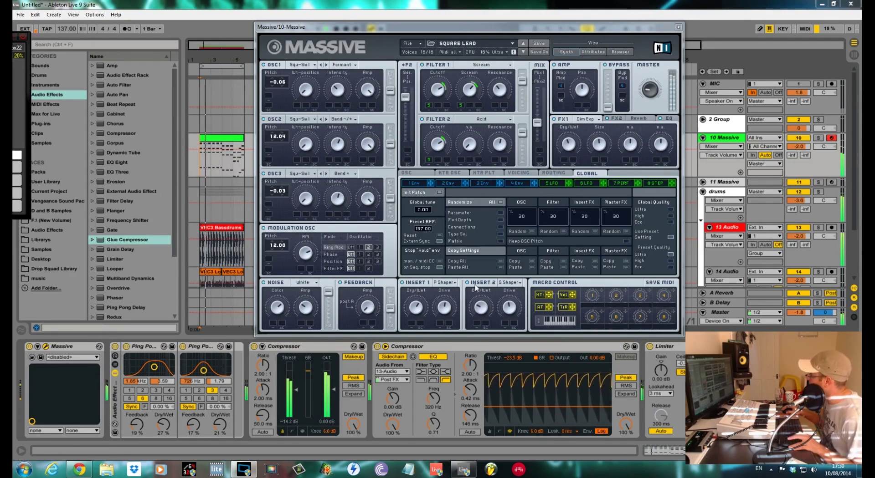
pyautogui.click(210, 180)
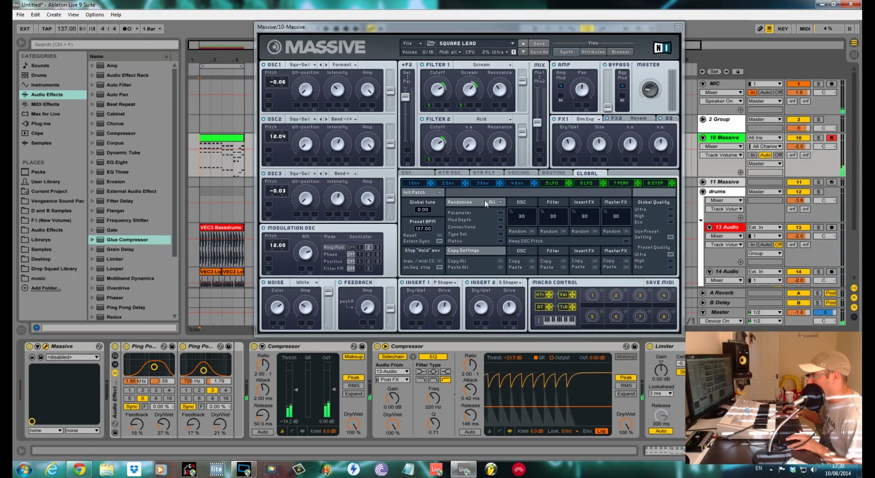
pyautogui.moveTo(797, 199); pyautogui.dragTo(797, 200)
pyautogui.press('space')
pyautogui.press('space')
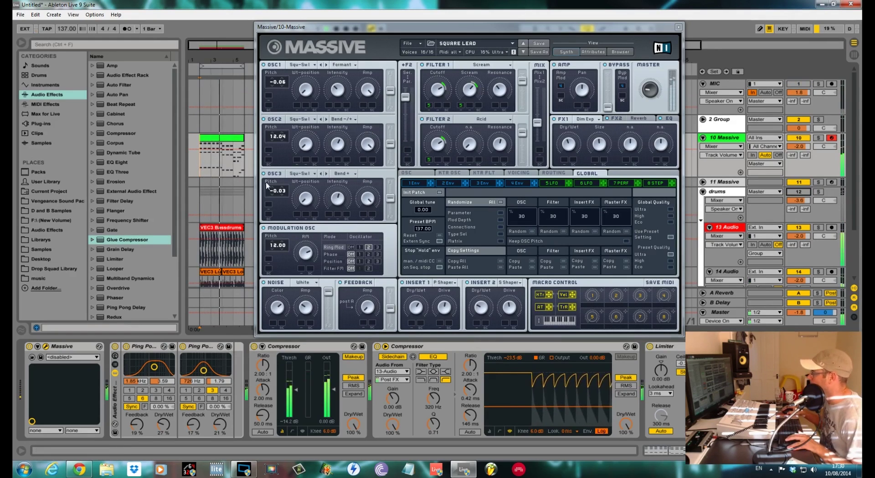
# Step: Turn off the ping pong delays and the sidechain compressor on the 10 Massive track, and start a new sound in Massive
pyautogui.click(377, 346)
pyautogui.press('0')
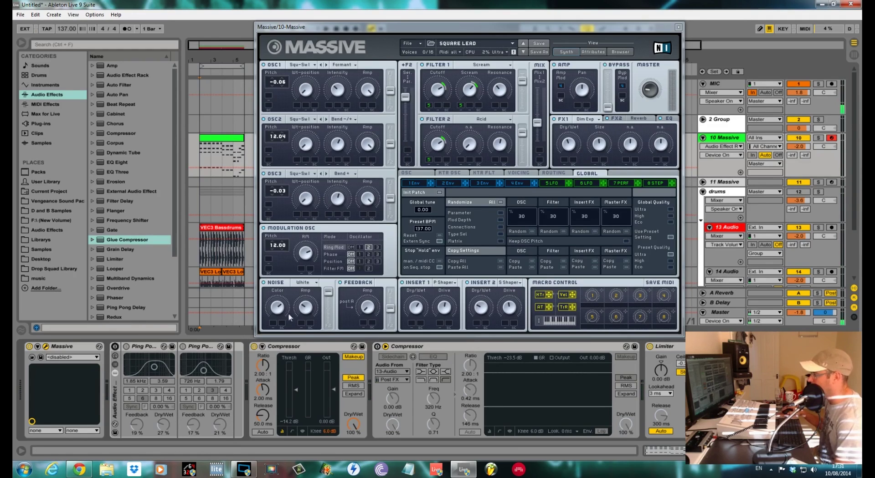
pyautogui.click(407, 44)
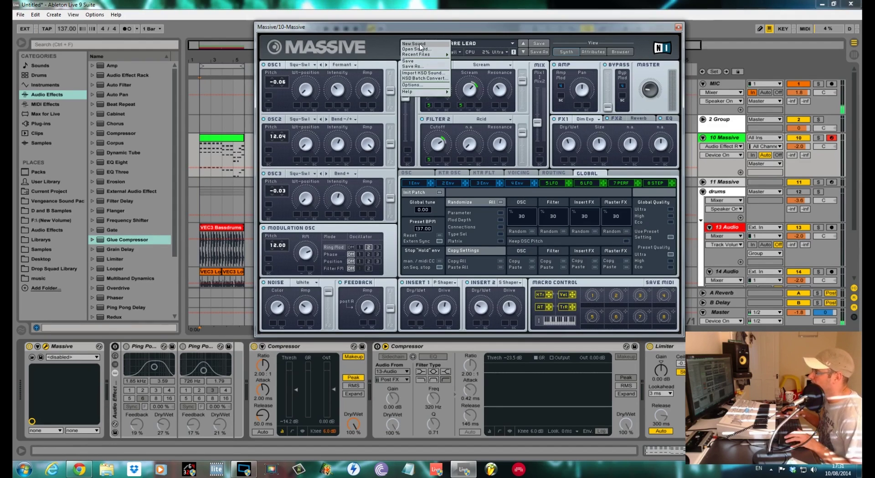
pyautogui.click(421, 44)
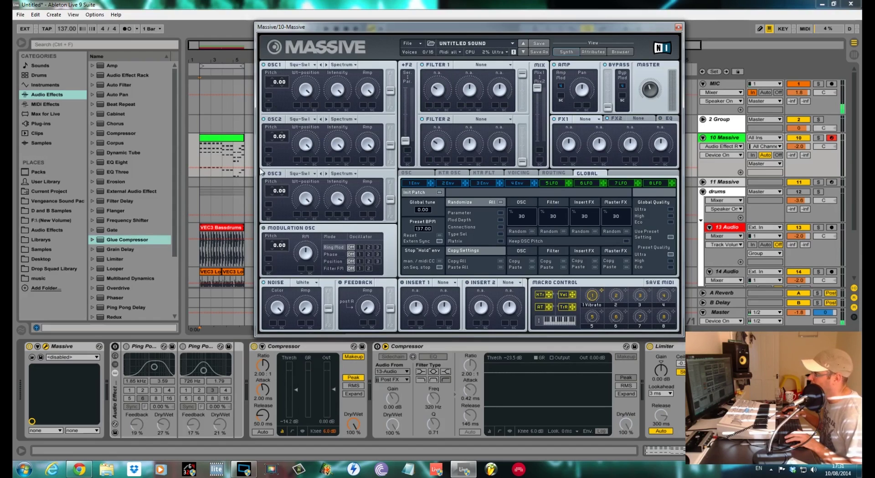
# Step: Adjust the oscillators' wavetable positions and set the pitches to -0.06 for OSC1, 12.04 for OSC2 and -0.03 for OSC3
pyautogui.click(316, 201)
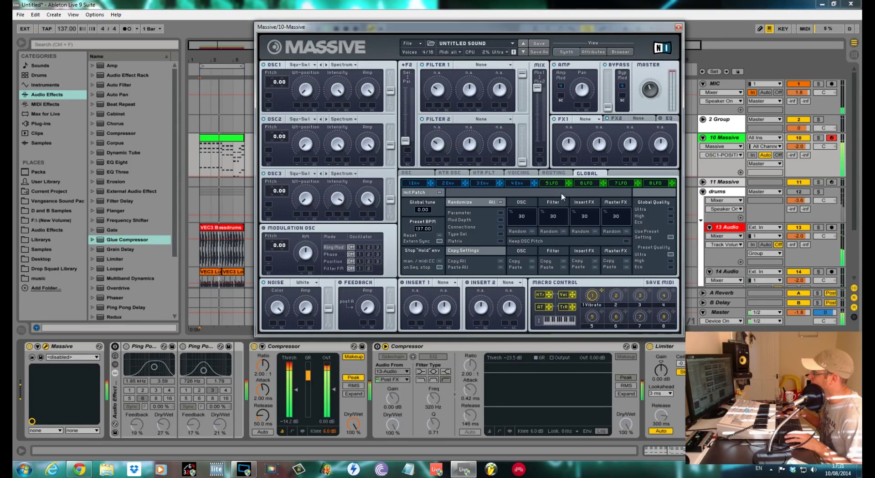
pyautogui.moveTo(279, 86); pyautogui.dragTo(282, 89)
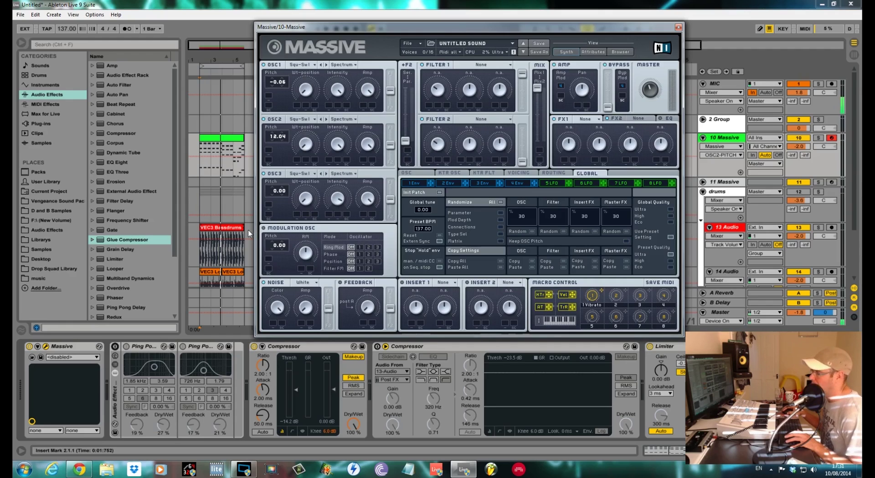
pyautogui.moveTo(285, 195); pyautogui.dragTo(283, 194)
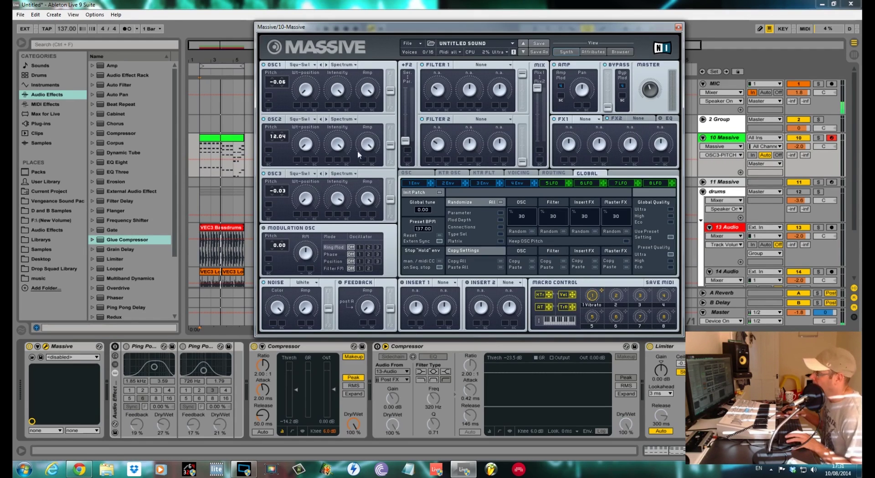
# Step: Set OSC1's wavetable mode to Formant, adjust its intensity and play the clip to hear it
pyautogui.click(354, 64)
pyautogui.click(338, 91)
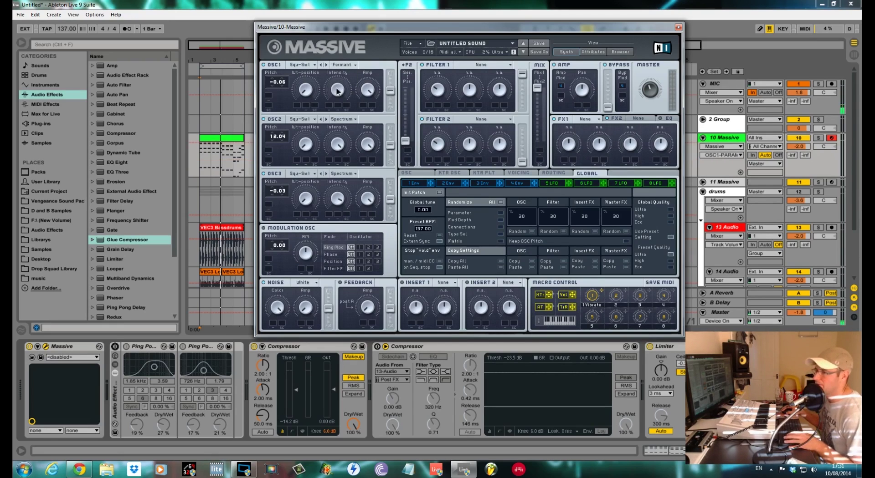
pyautogui.press('space')
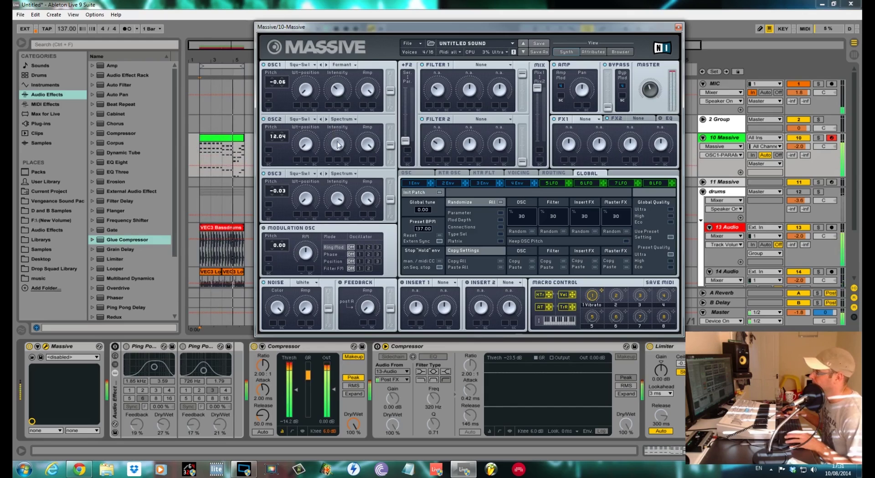
# Step: Set OSC2's wavetable mode to Bend -/+ and adjust its intensity while the clip plays
pyautogui.click(351, 119)
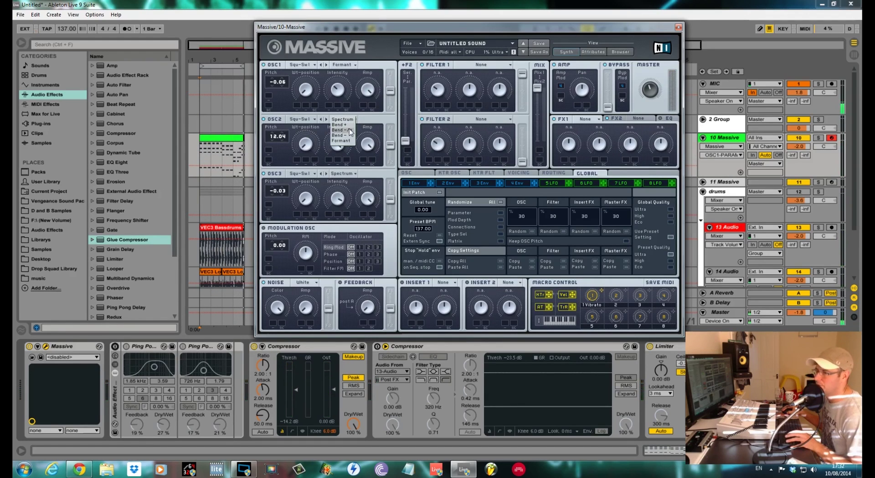
pyautogui.click(349, 130)
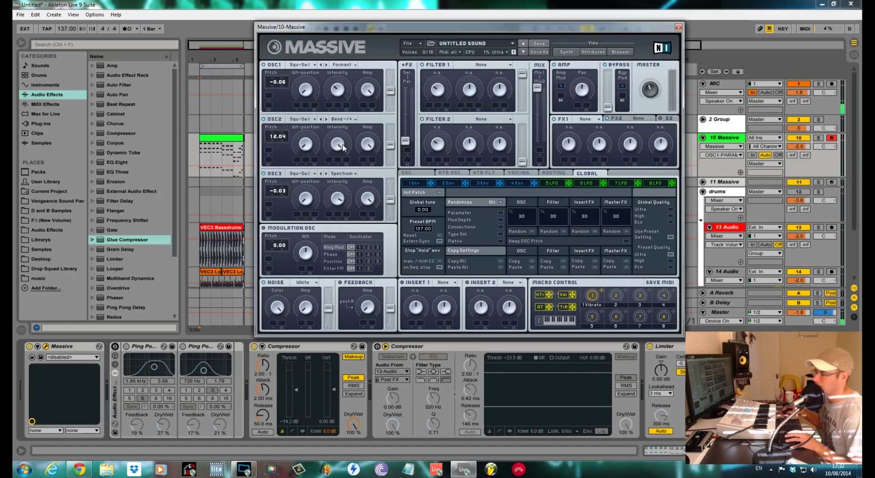
pyautogui.press('space')
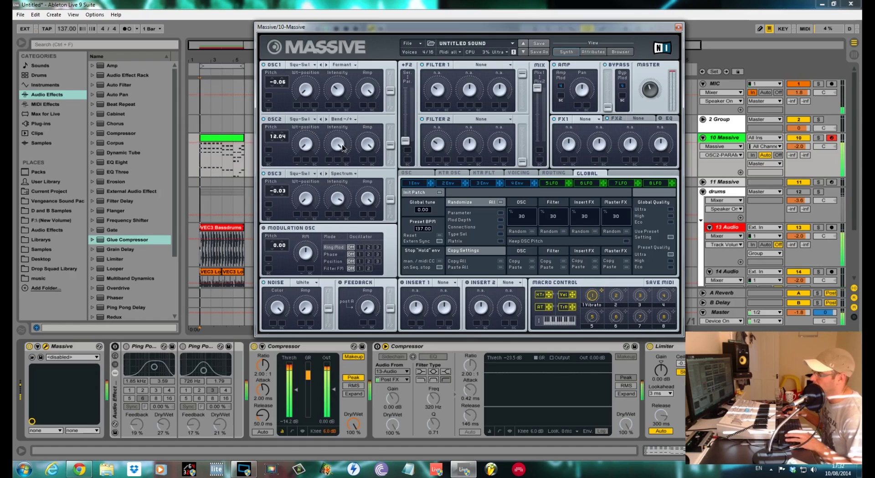
# Step: Set OSC3's wavetable mode to Bend + and adjust its intensity
pyautogui.click(345, 174)
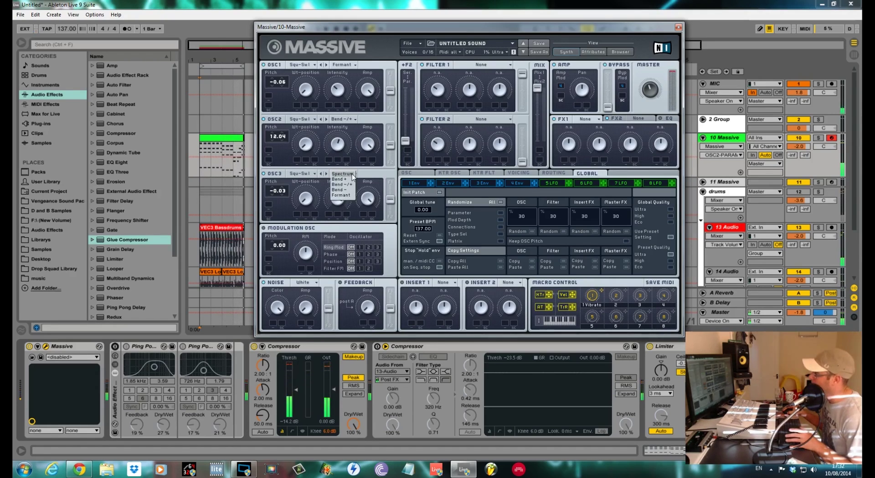
pyautogui.click(348, 179)
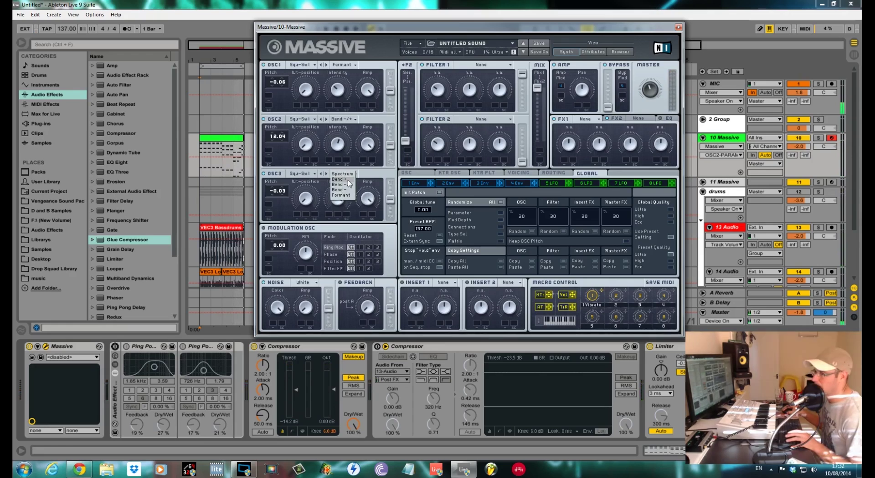
pyautogui.click(341, 199)
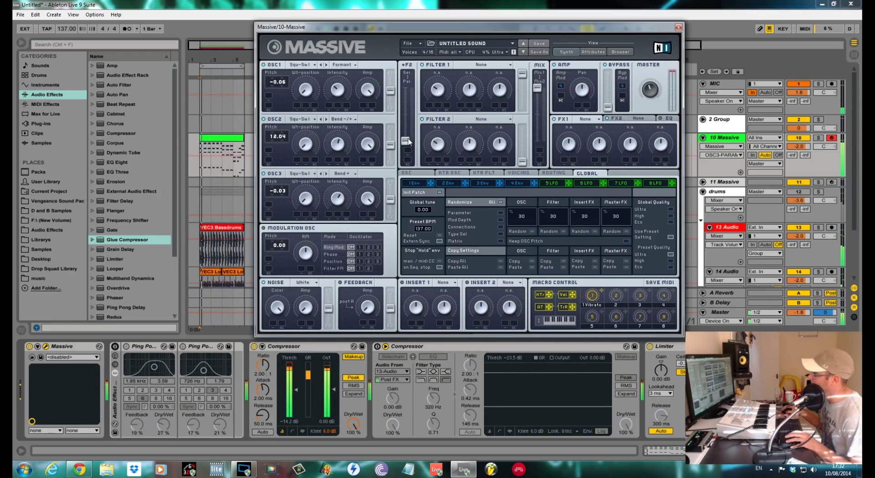
# Step: Raise the filter routing fader most of the way toward serial
pyautogui.moveTo(408, 142); pyautogui.dragTo(402, 111)
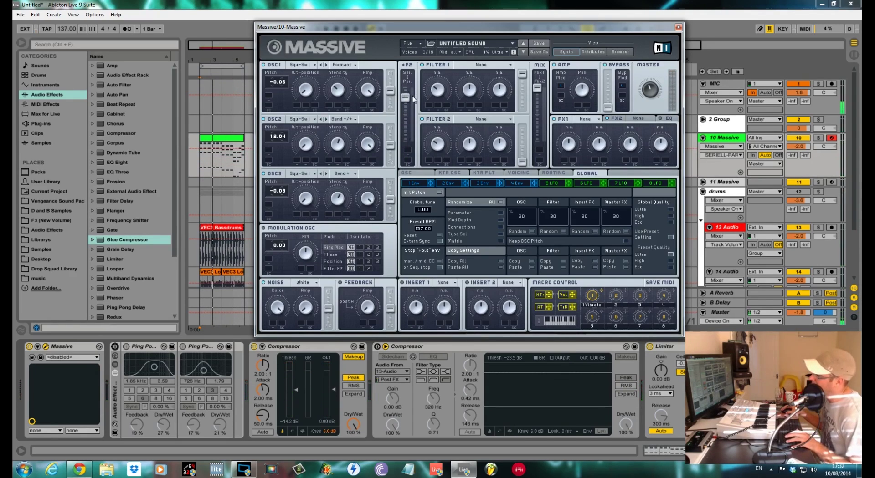
pyautogui.moveTo(408, 100); pyautogui.dragTo(413, 84)
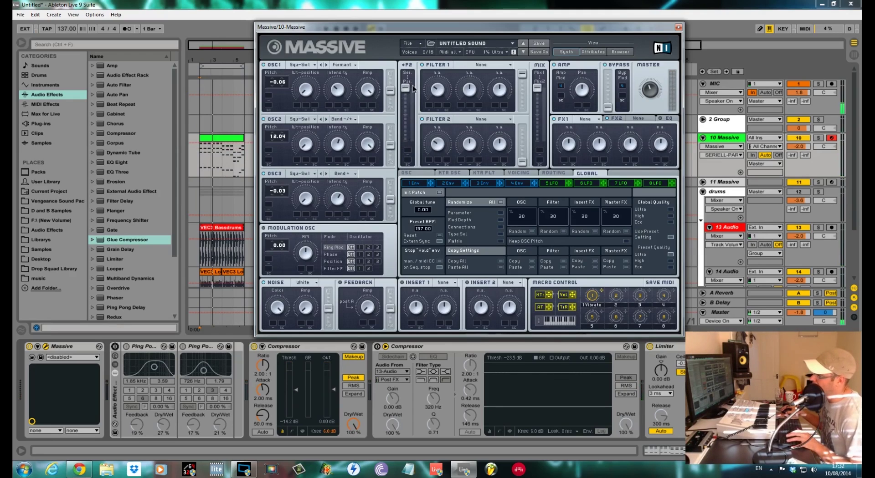
pyautogui.moveTo(414, 98); pyautogui.dragTo(412, 104)
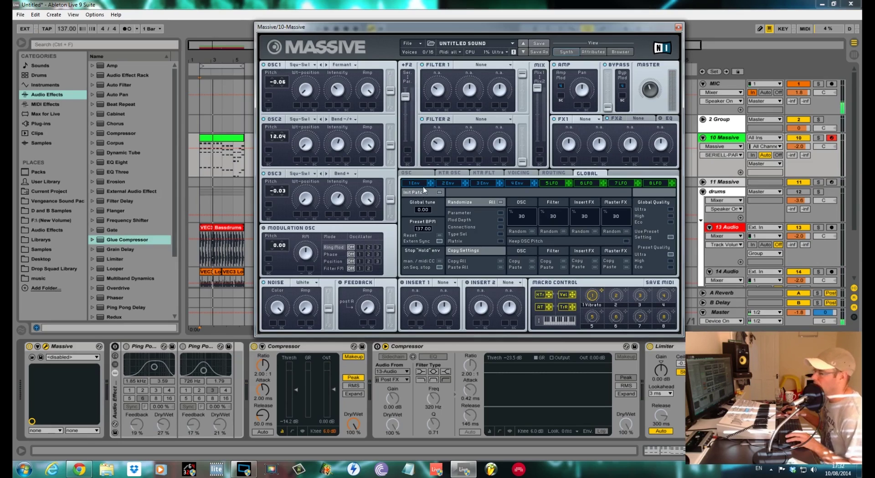
# Step: Set Filter 1 to Scream, adjust its cutoff, scream and resonance, and adjust the master volume
pyautogui.click(510, 66)
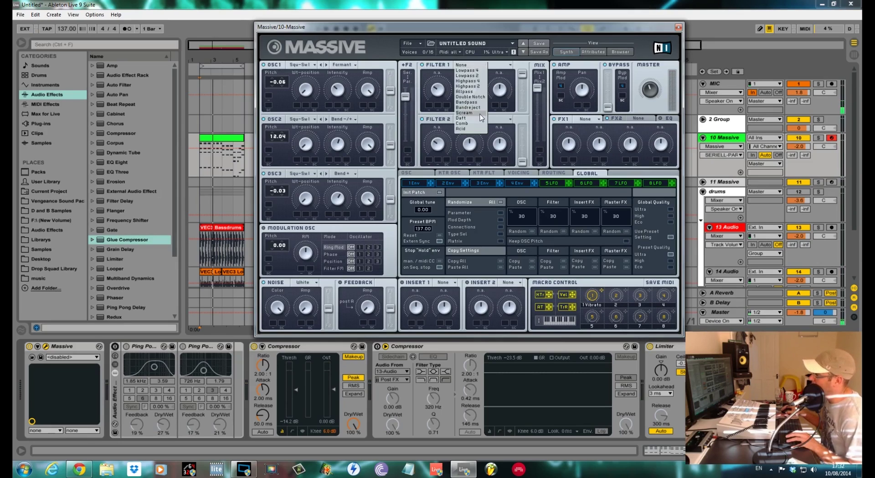
pyautogui.click(479, 118)
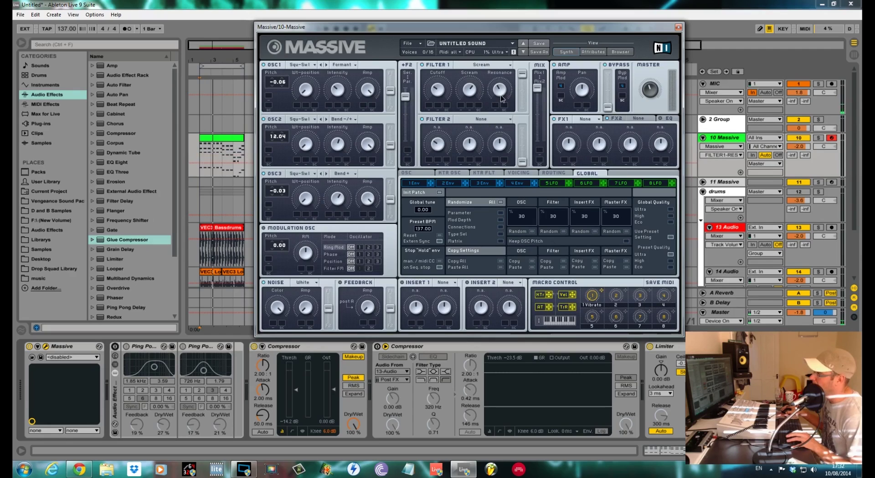
pyautogui.click(437, 91)
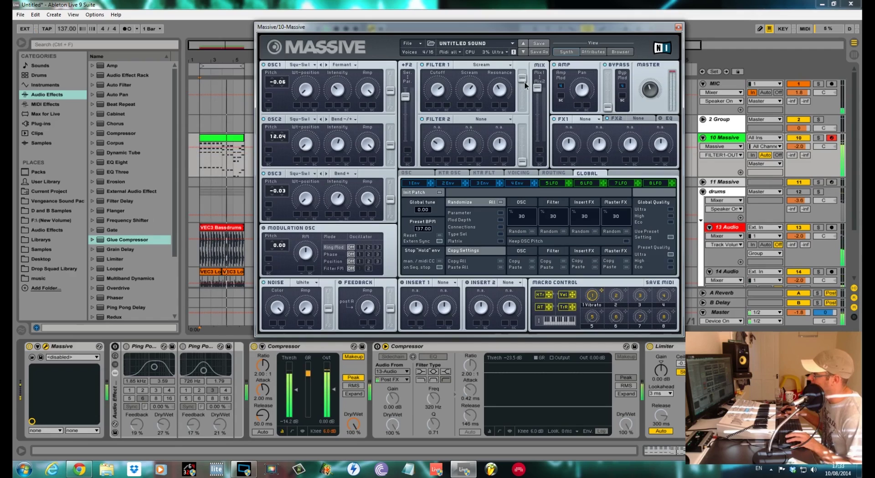
pyautogui.click(657, 97)
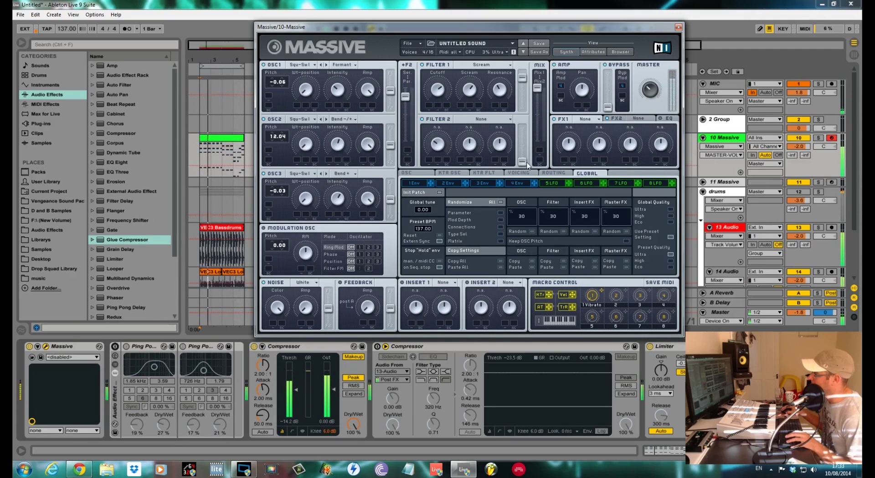
# Step: Set Filter 2 to Acid, raise its cutoff, resonance and output level, and move the filter mix fader to about midway
pyautogui.click(510, 120)
pyautogui.click(468, 184)
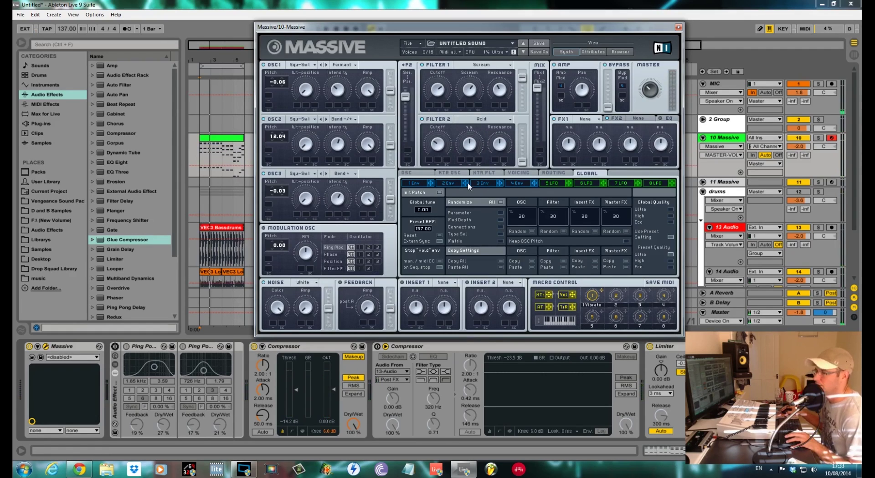
pyautogui.click(496, 142)
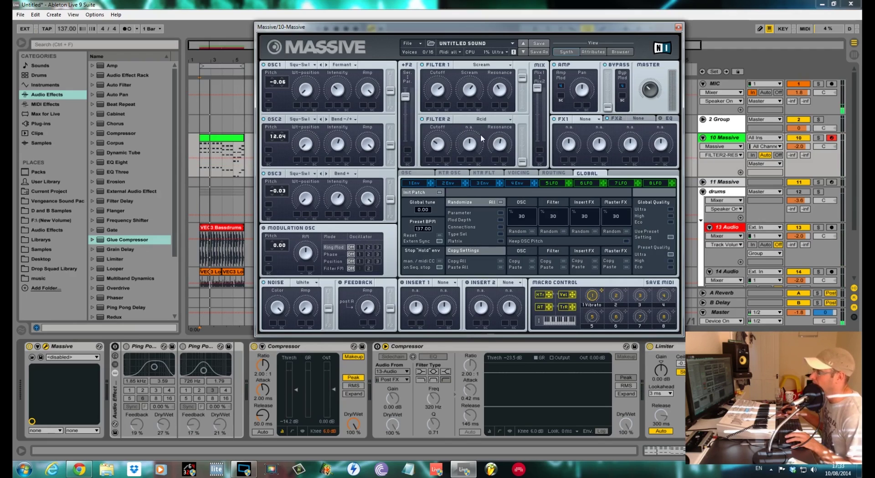
pyautogui.click(439, 143)
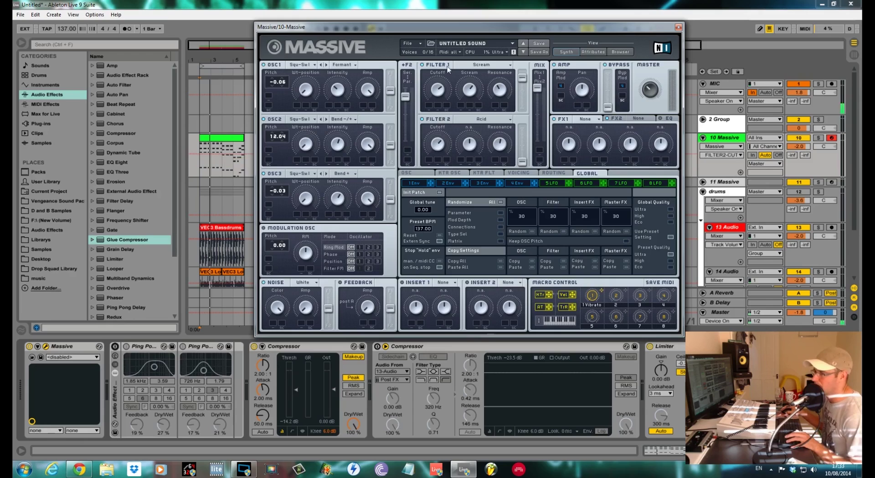
pyautogui.click(522, 162)
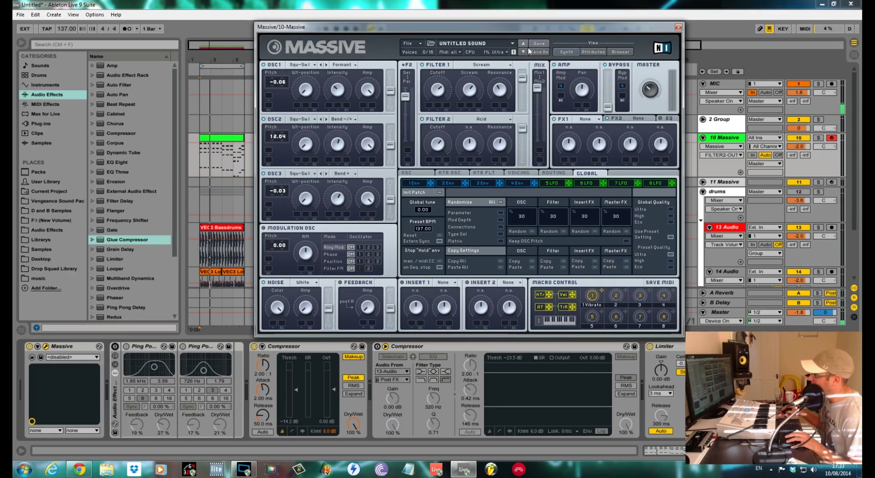
pyautogui.moveTo(537, 89); pyautogui.dragTo(540, 130)
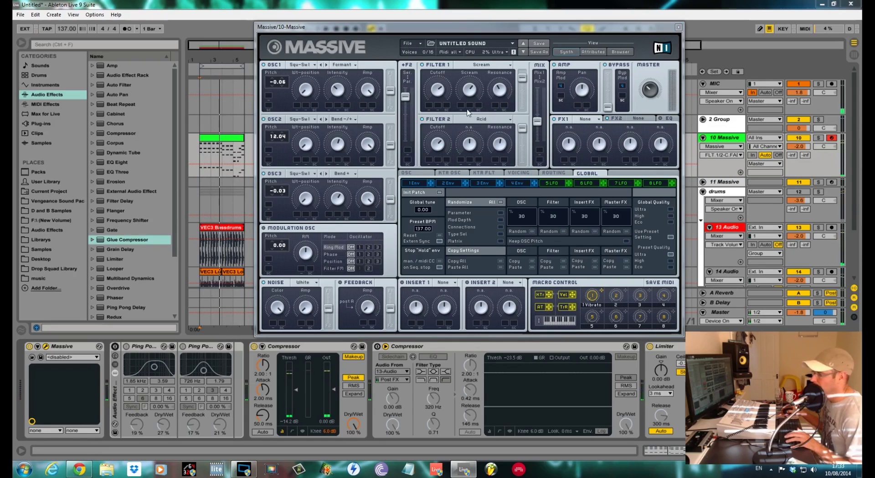
# Step: In the voicing settings, set unisono to 6 voices, enable the Pitch Cutoff spread and raise it slightly
pyautogui.click(525, 175)
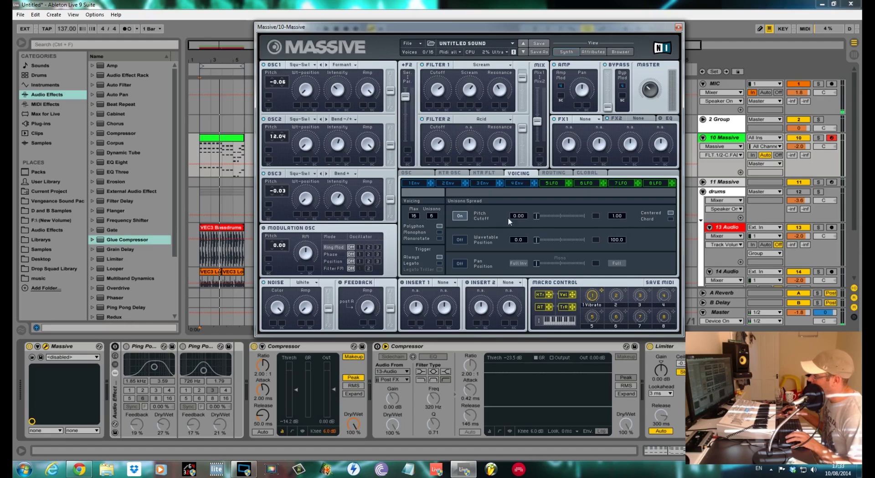
pyautogui.click(537, 215)
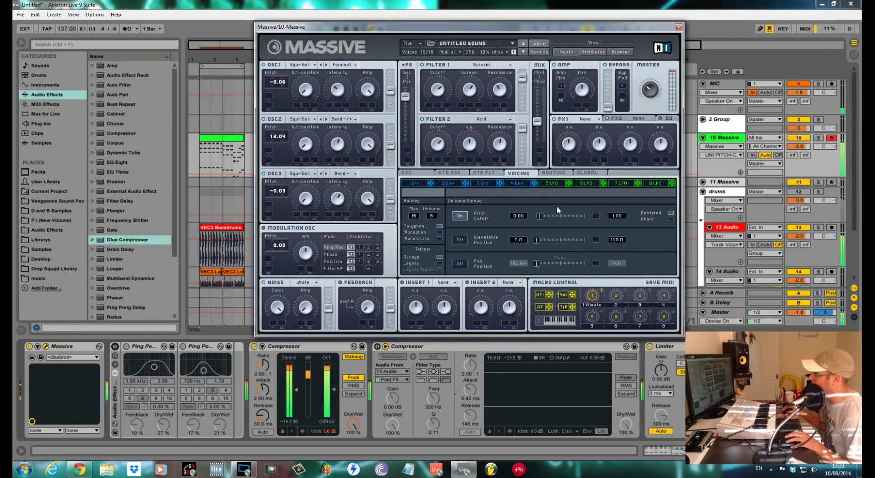
# Step: Shorten the attack of envelope 3 slightly and raise its decay level until the sustain section is nearly flat at maximum
pyautogui.click(491, 184)
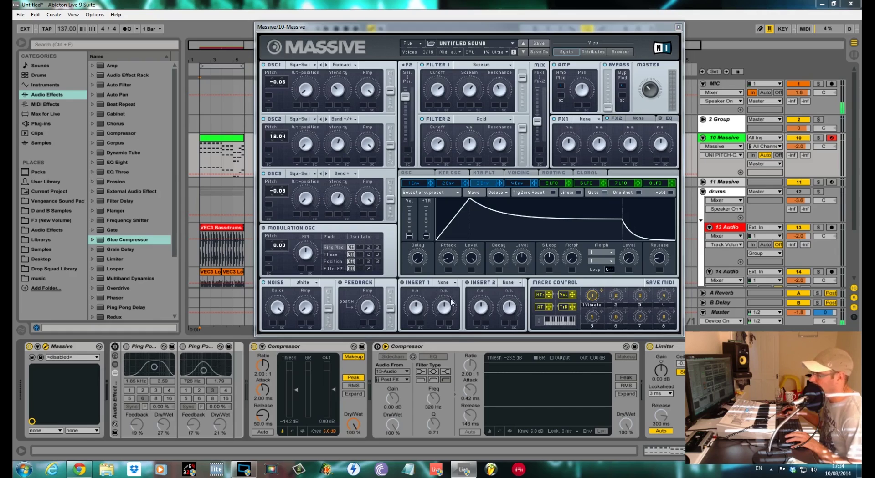
pyautogui.moveTo(449, 264); pyautogui.dragTo(449, 271)
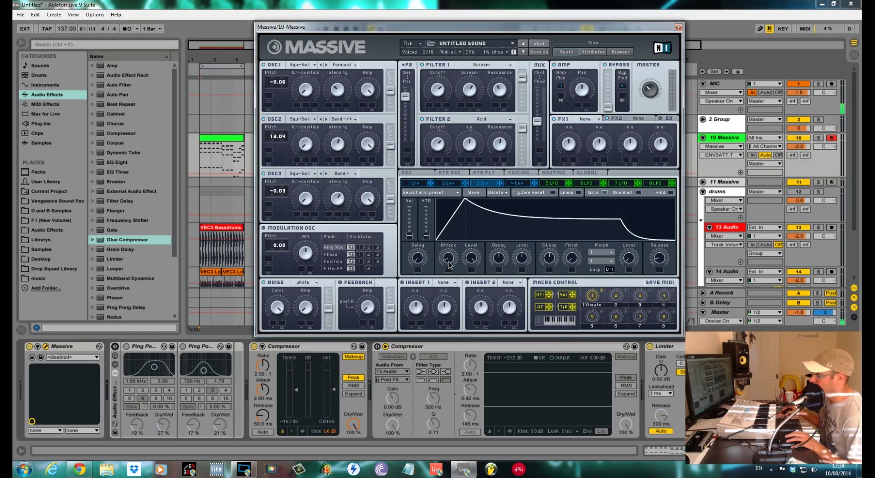
pyautogui.moveTo(523, 260); pyautogui.dragTo(522, 231)
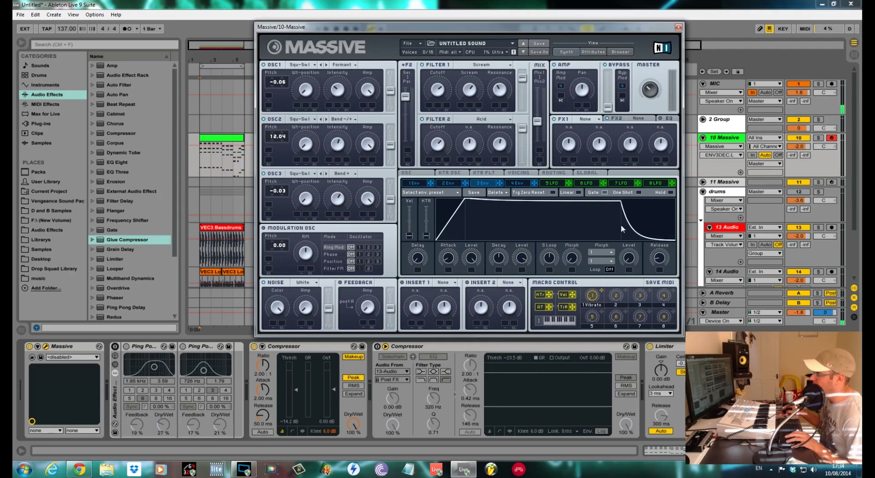
# Step: In the voicing settings, assign envelope 3 to the unisono Pitch Cutoff spread with a small modulation amount and play the loop
pyautogui.click(519, 173)
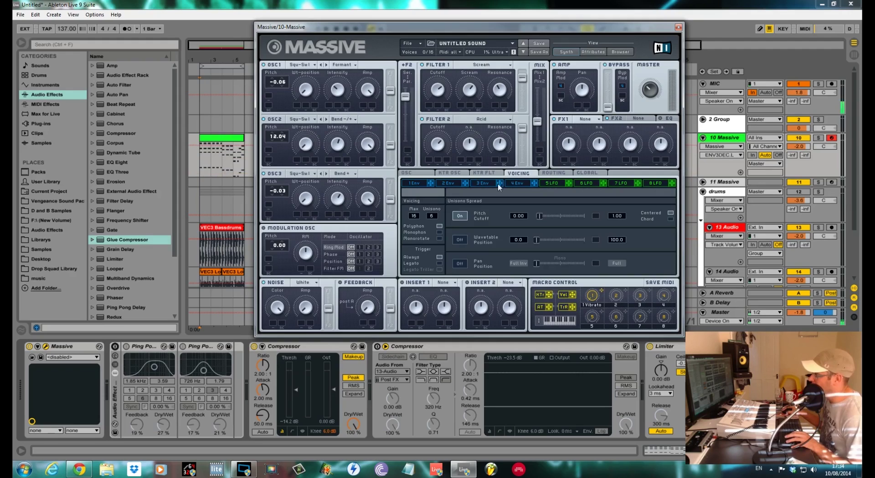
pyautogui.moveTo(598, 217); pyautogui.dragTo(596, 216)
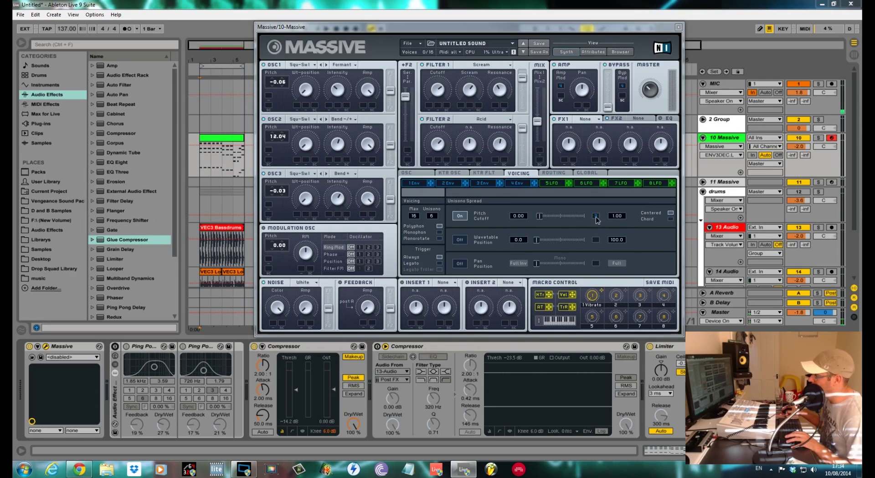
pyautogui.moveTo(596, 216); pyautogui.dragTo(595, 213)
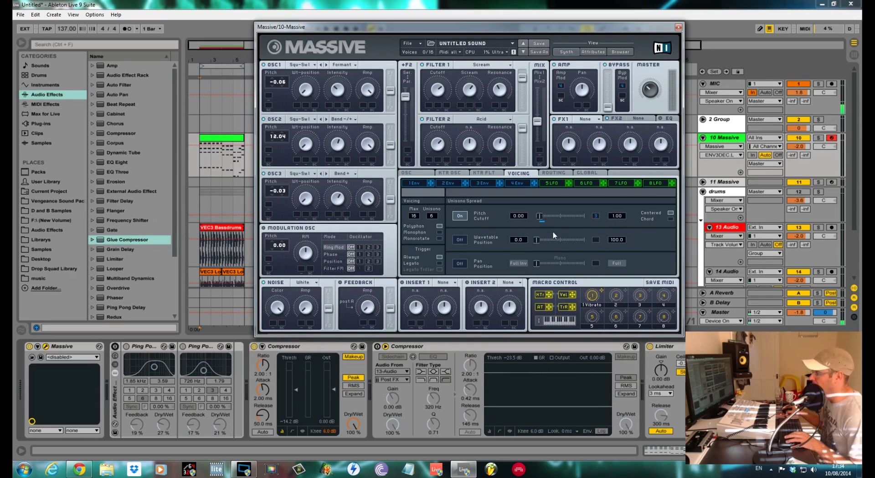
pyautogui.press('space')
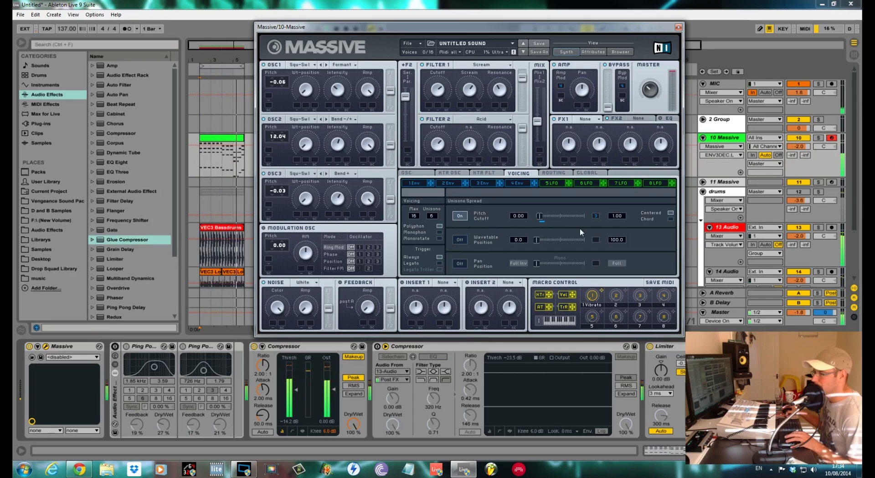
# Step: Enable the Pan Position unisono spread, widen it well past the middle, and adjust the master volume
pyautogui.click(459, 264)
pyautogui.moveTo(539, 263); pyautogui.dragTo(558, 267)
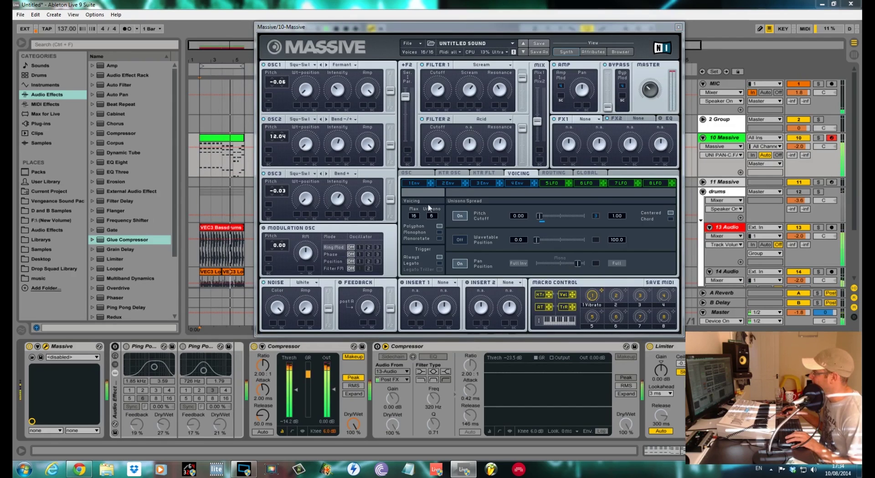
pyautogui.click(483, 180)
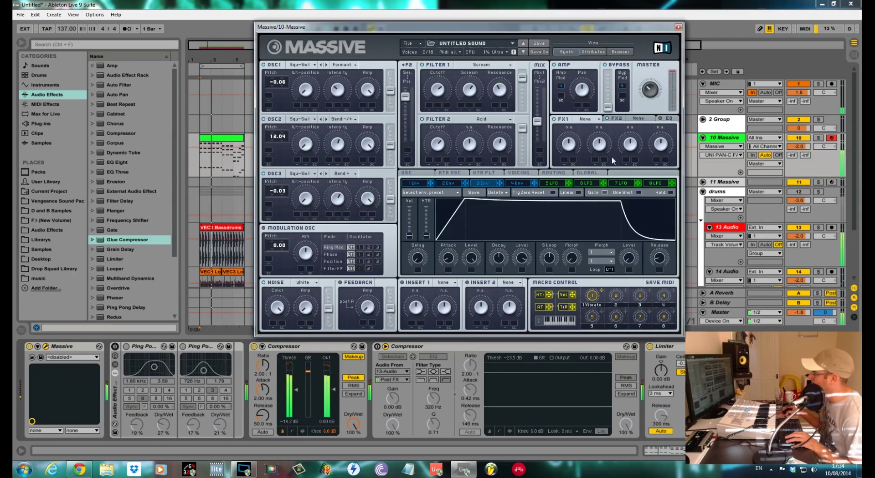
pyautogui.click(650, 90)
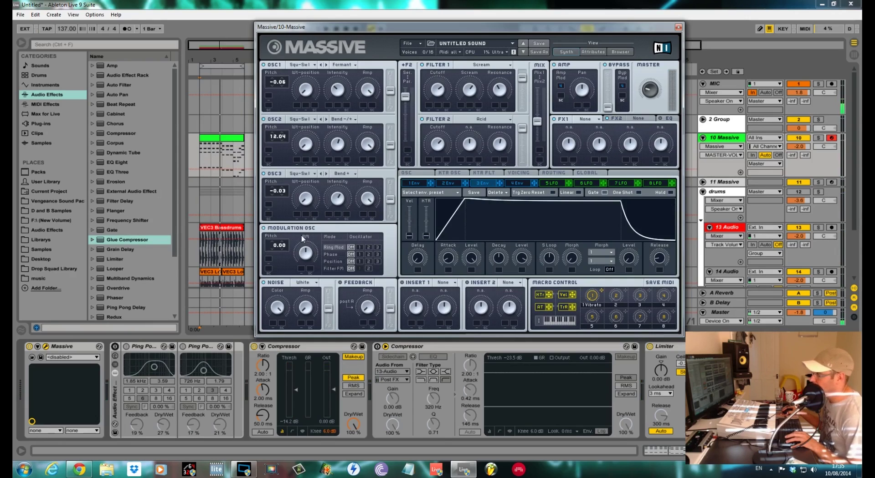
# Step: In the modulation oscillator, apply ring modulation to oscillator 2, set the pitch to 12.00 and raise the RM amount
pyautogui.click(273, 243)
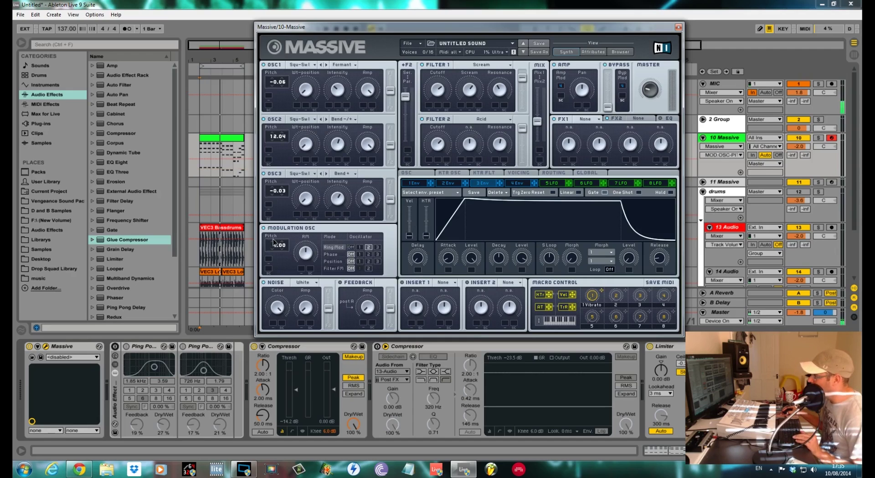
pyautogui.moveTo(274, 235); pyautogui.dragTo(272, 236)
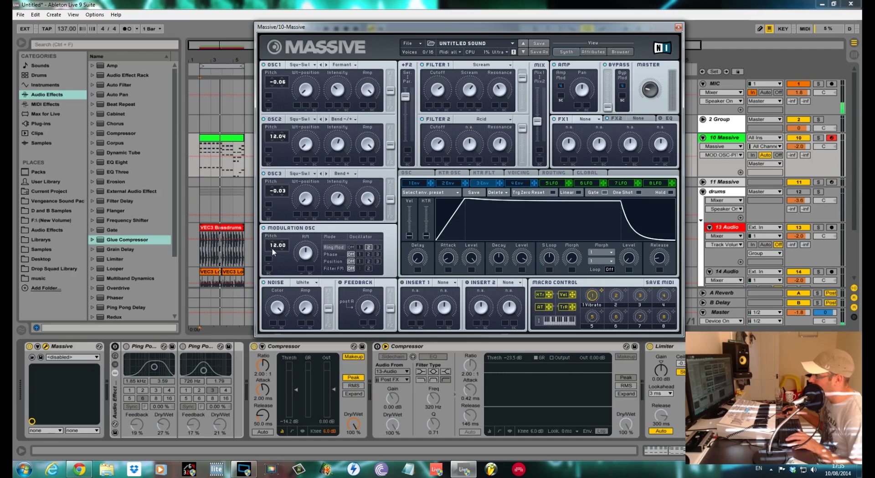
pyautogui.click(313, 238)
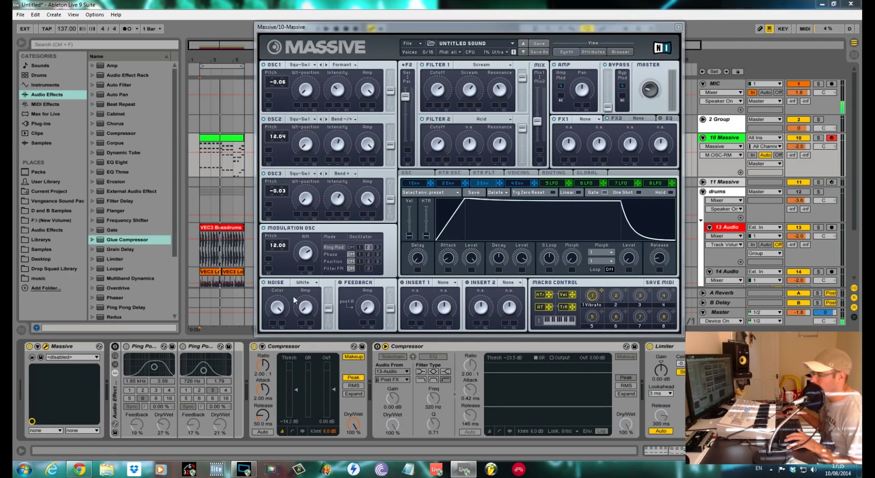
# Step: Move the white noise routing fader fully up, raise the noise Amp and adjust its Color while auditioning the loop
pyautogui.moveTo(328, 309); pyautogui.dragTo(318, 303)
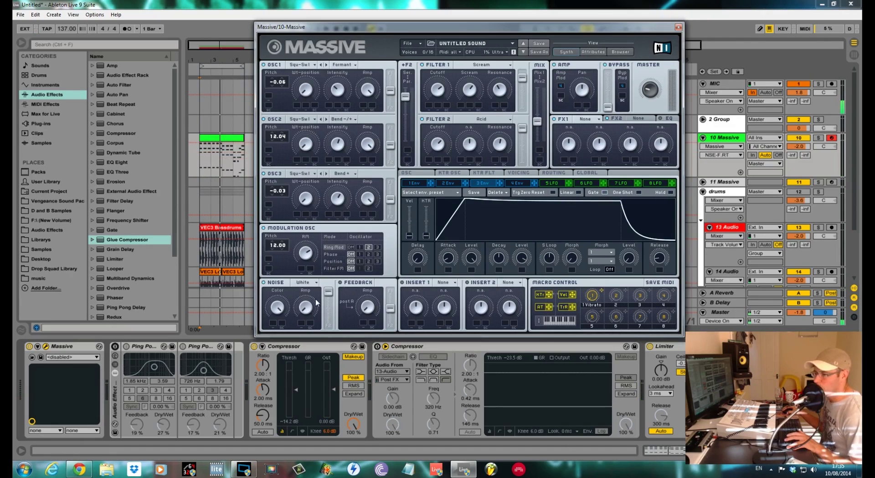
pyautogui.click(307, 306)
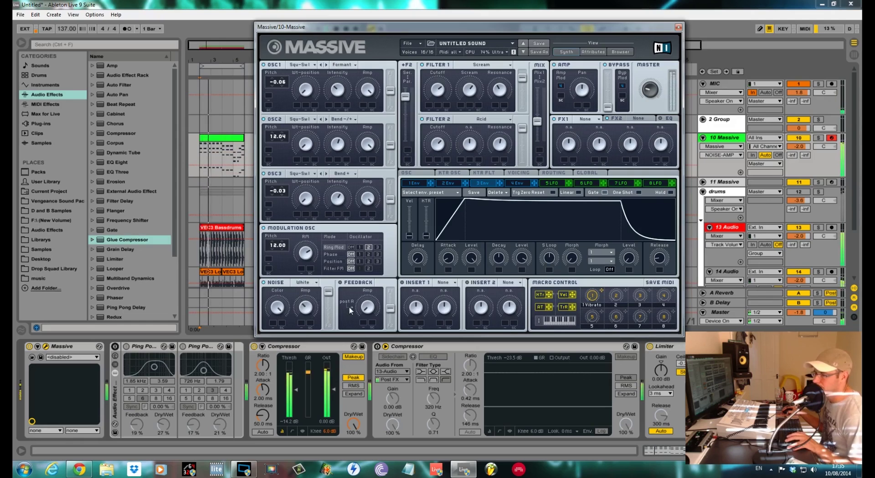
pyautogui.click(277, 307)
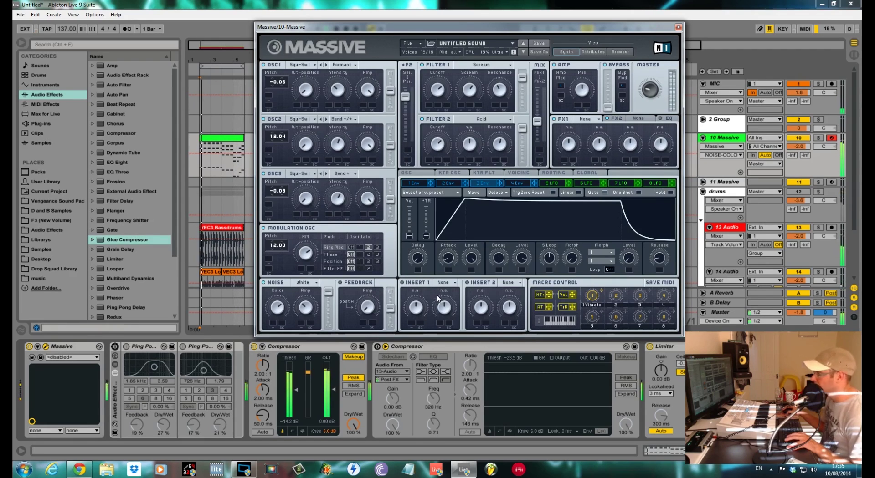
pyautogui.press('space')
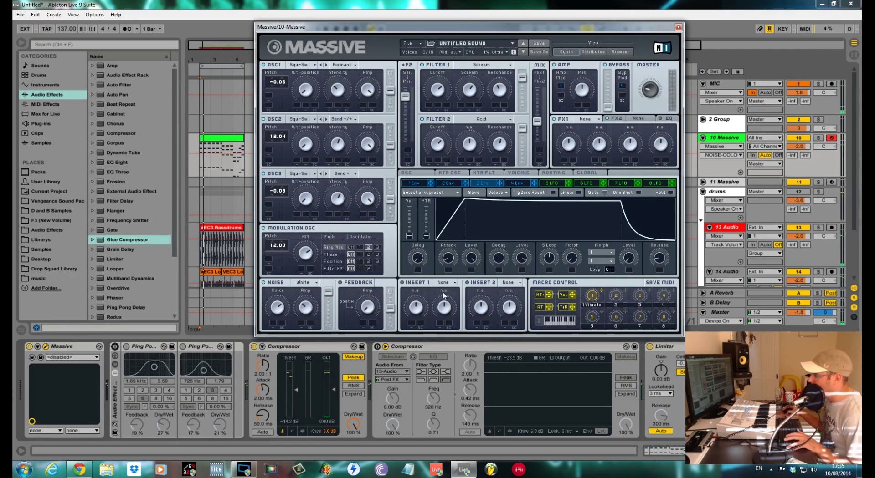
# Step: In the routing, take the bypass signal from Osc 1, return it before FX1, and place Insert 2 between the filter mix and the amp
pyautogui.click(523, 185)
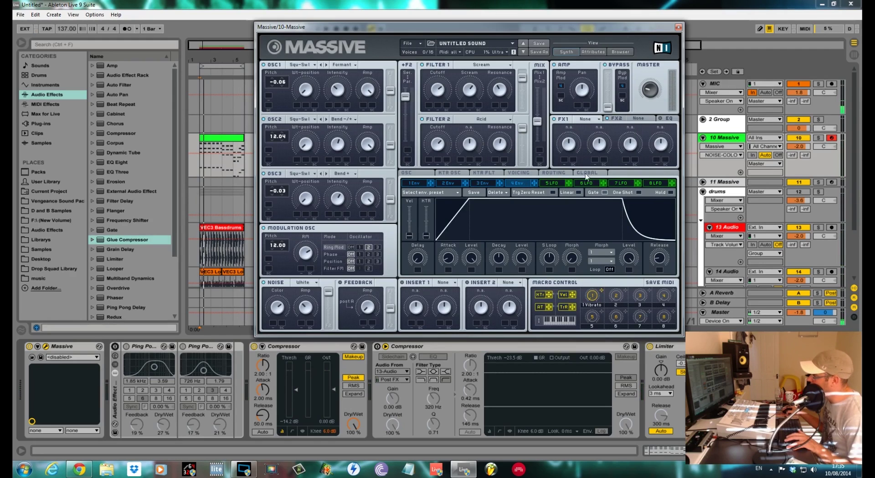
pyautogui.click(556, 173)
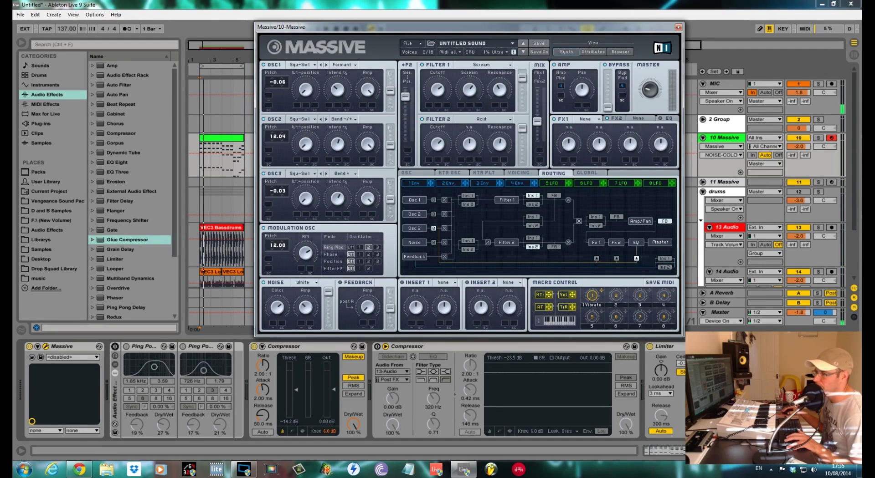
pyautogui.click(443, 201)
pyautogui.click(433, 200)
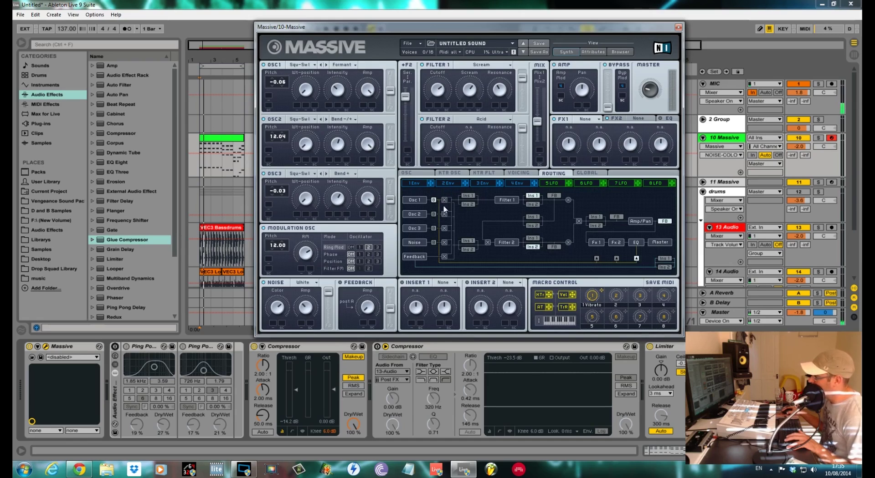
pyautogui.click(596, 226)
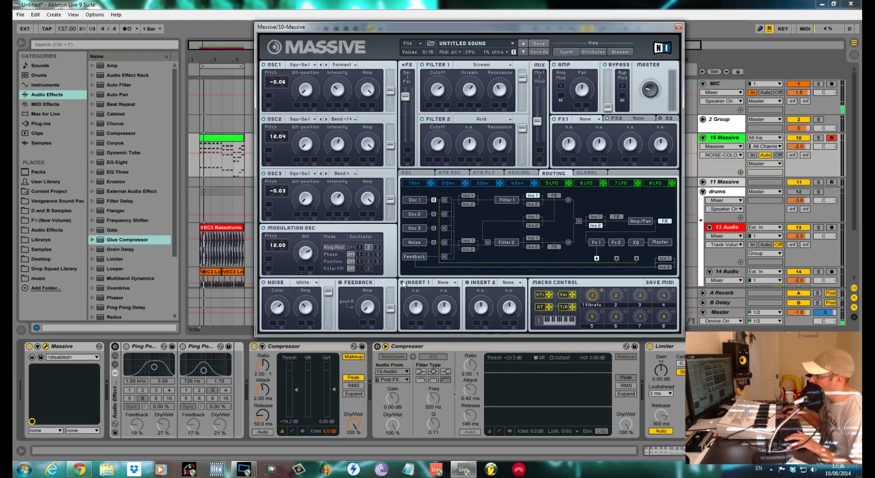
# Step: Set Insert 1 to Parabolic Shaper and adjust its Dry/Wet and Drive
pyautogui.click(459, 283)
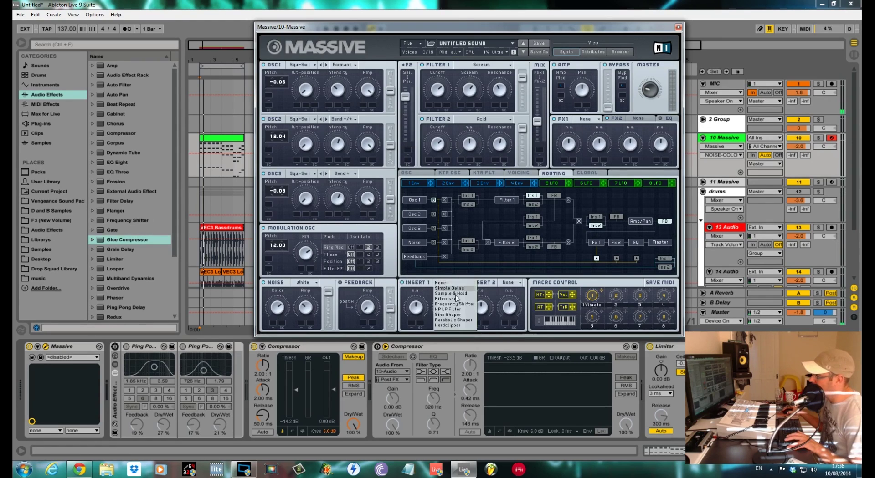
pyautogui.click(460, 323)
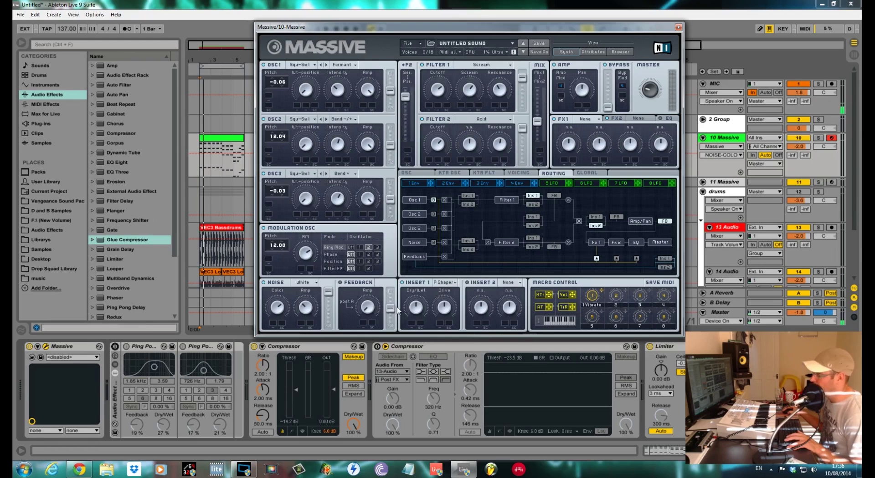
pyautogui.click(424, 311)
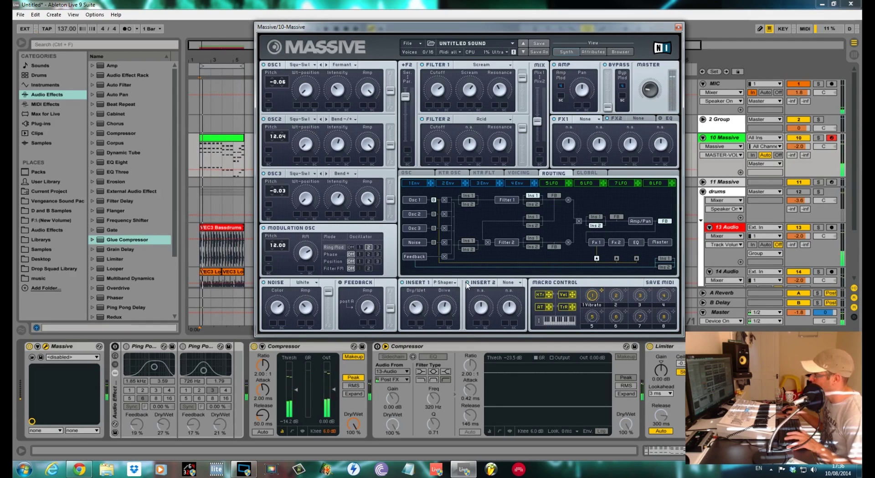
# Step: Set Insert 2 to Sine Shaper and adjust its Dry/Wet and Drive
pyautogui.click(508, 282)
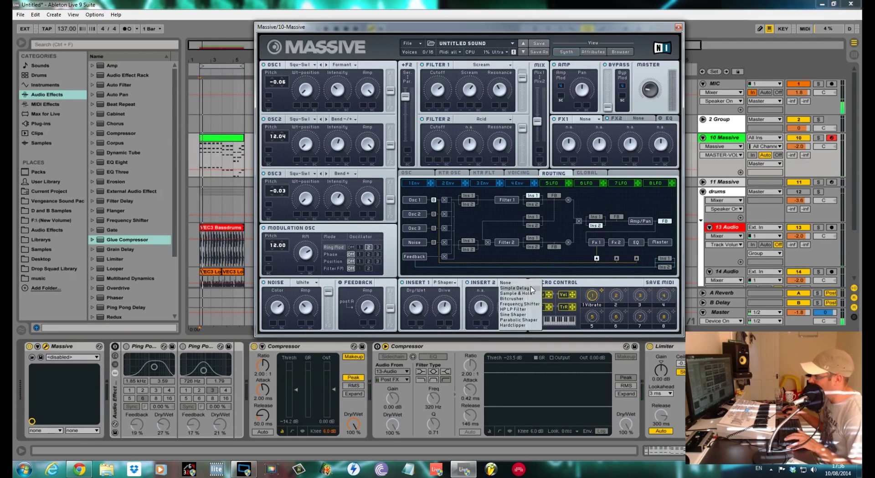
pyautogui.click(528, 315)
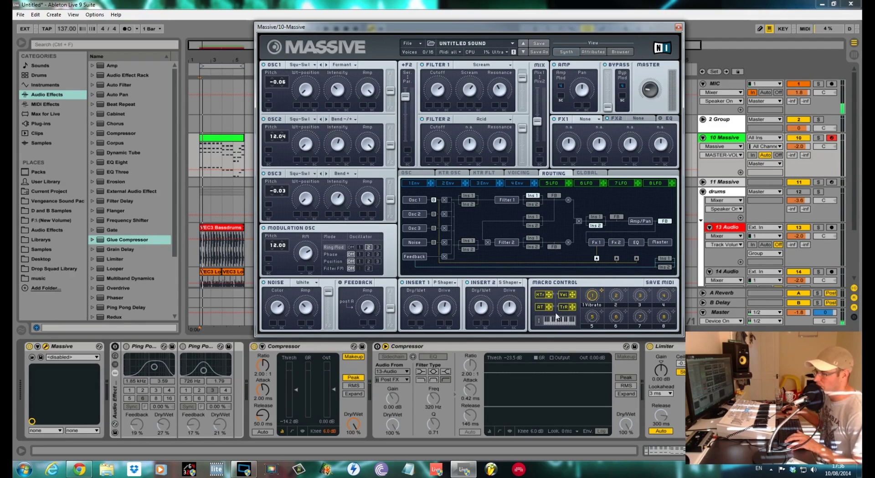
pyautogui.click(482, 311)
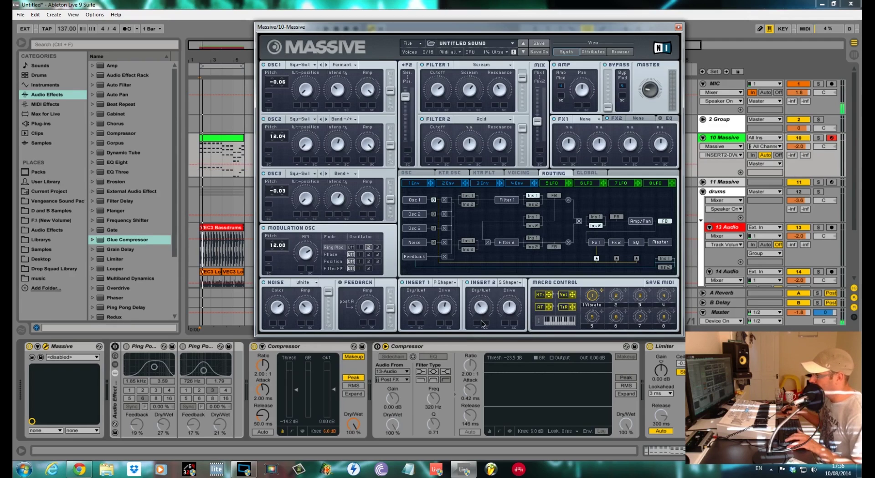
pyautogui.click(511, 308)
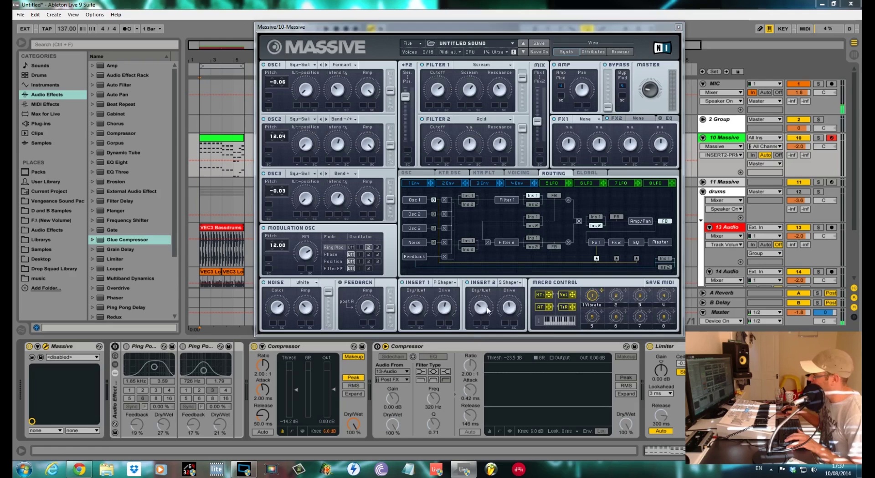
# Step: Assign LFO 5 to the cutoff of both filters, adjust its Amp, and sync it to tempo with an adjusted ratio denominator
pyautogui.click(558, 183)
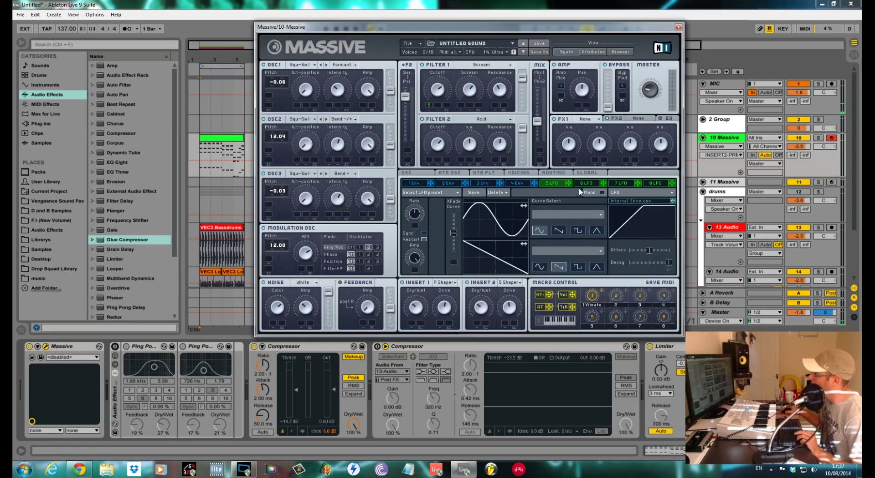
pyautogui.moveTo(569, 188); pyautogui.dragTo(428, 161)
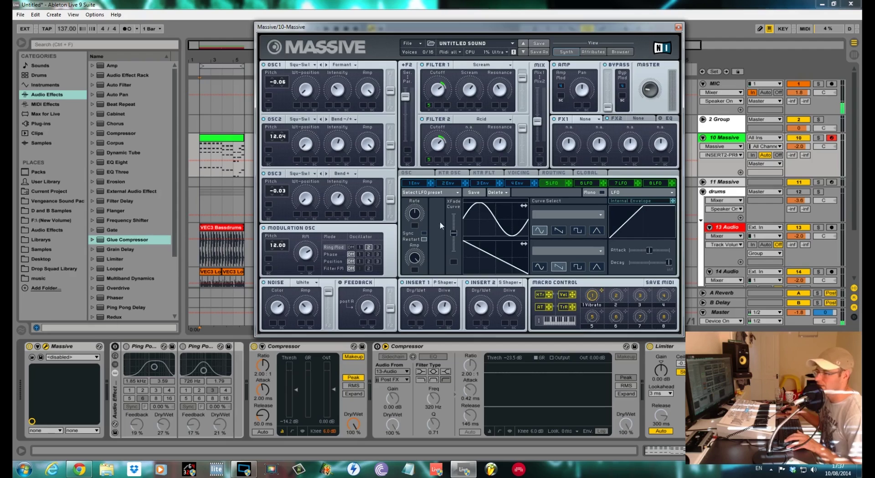
pyautogui.moveTo(414, 261); pyautogui.dragTo(414, 269)
pyautogui.press('space')
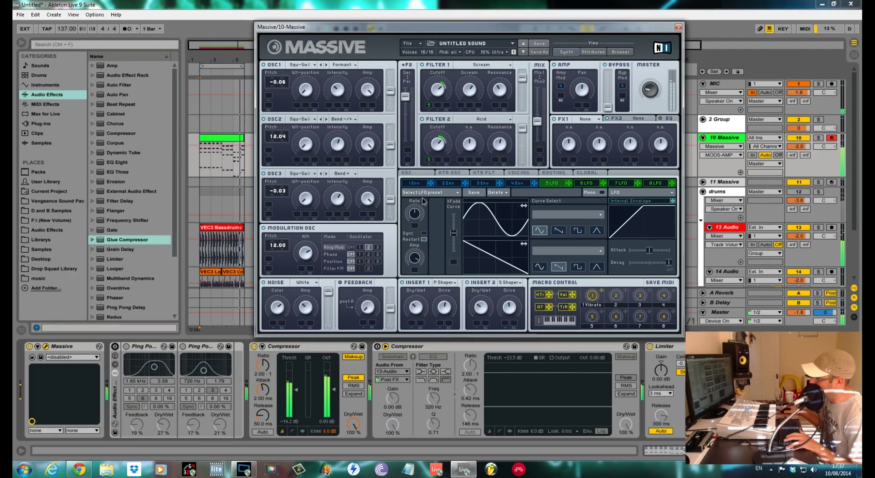
pyautogui.click(424, 233)
pyautogui.moveTo(415, 218); pyautogui.dragTo(420, 230)
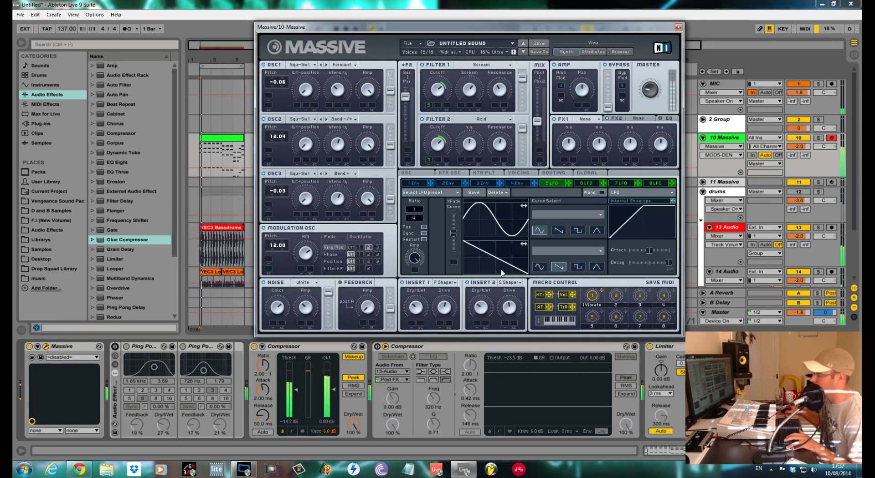
# Step: Slightly lower the attack and decay of LFO 5's internal envelope, and raise its XFade Curve fader
pyautogui.moveTo(650, 252); pyautogui.dragTo(643, 255)
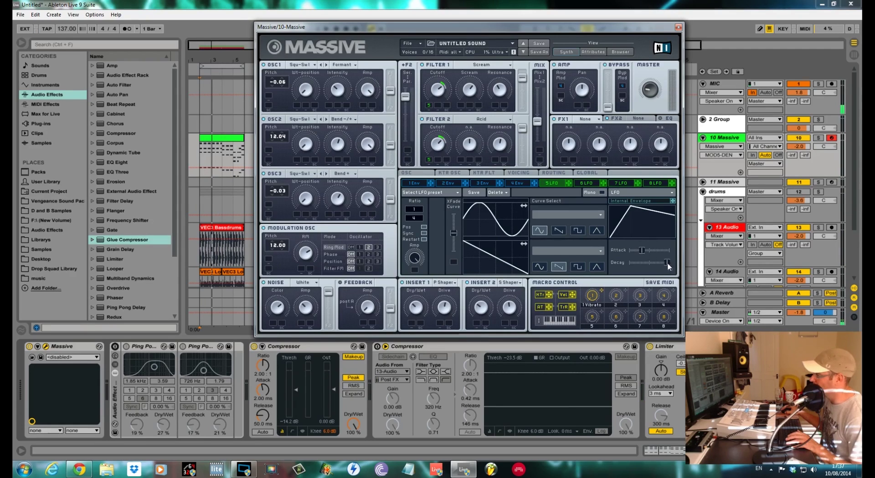
pyautogui.moveTo(668, 263); pyautogui.dragTo(664, 263)
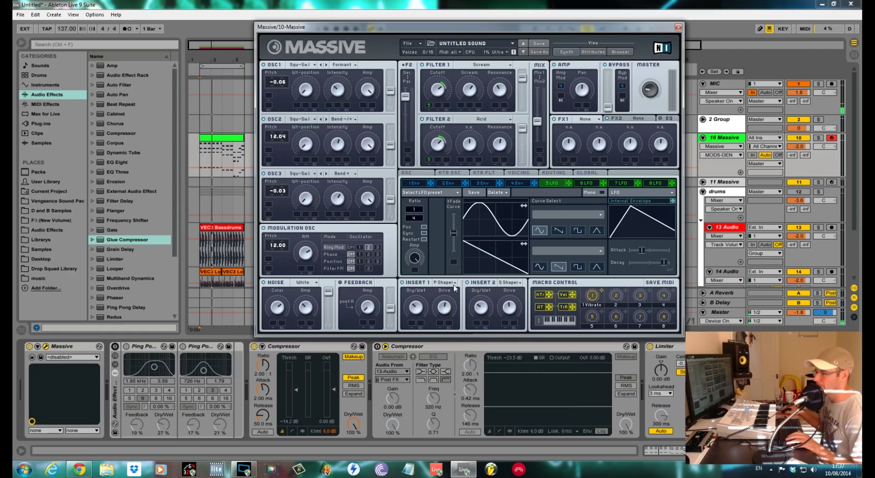
pyautogui.moveTo(451, 234); pyautogui.dragTo(454, 214)
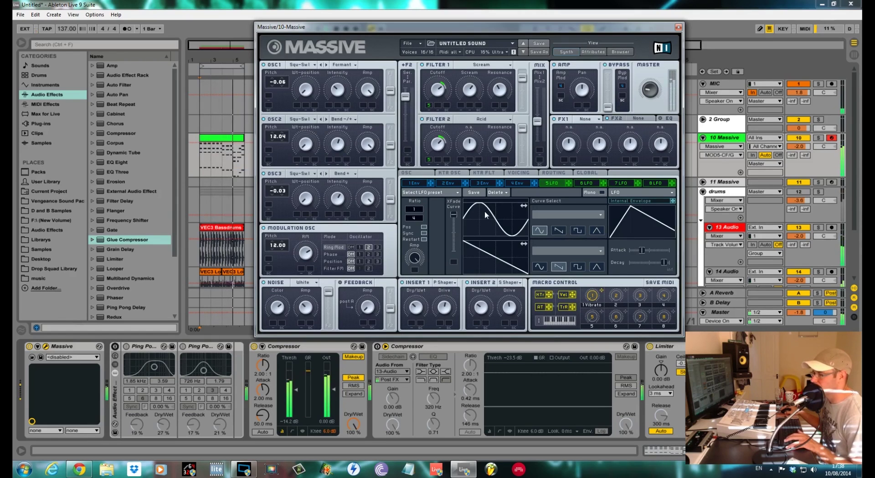
pyautogui.moveTo(664, 263); pyautogui.dragTo(666, 263)
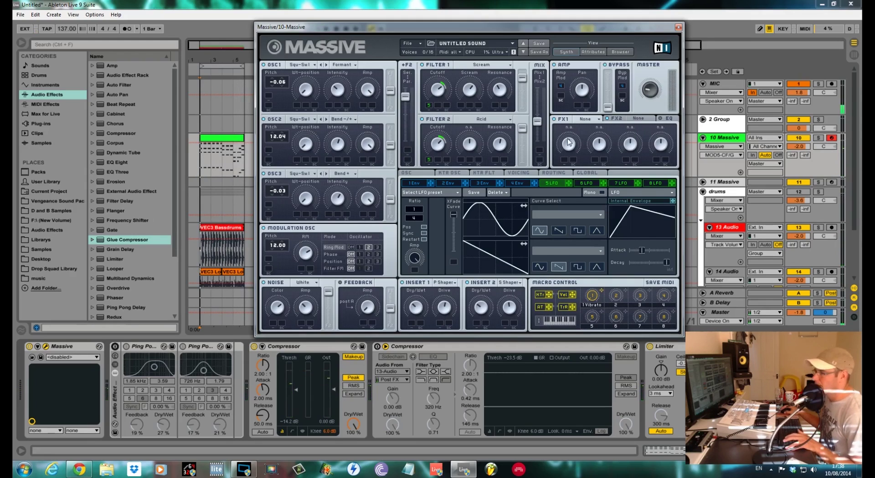
# Step: Set FX1 to Dimension Expander and lower its Dry/Wet amount
pyautogui.click(598, 120)
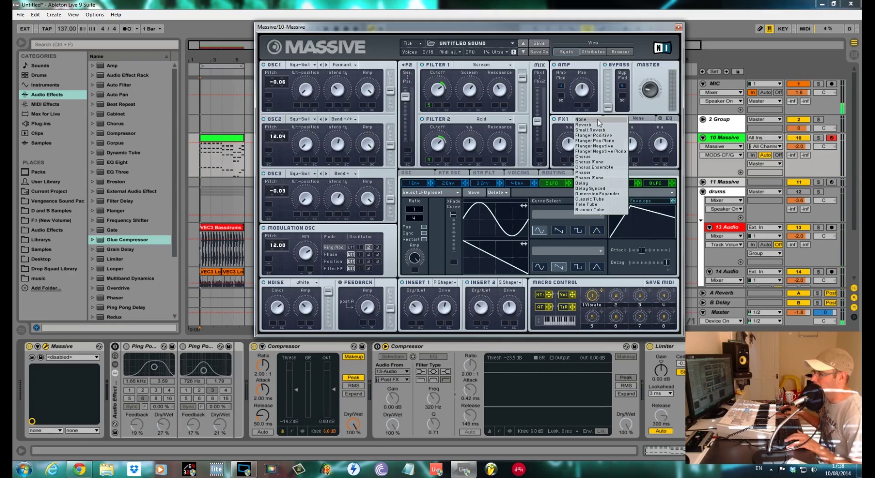
pyautogui.click(601, 194)
pyautogui.click(568, 153)
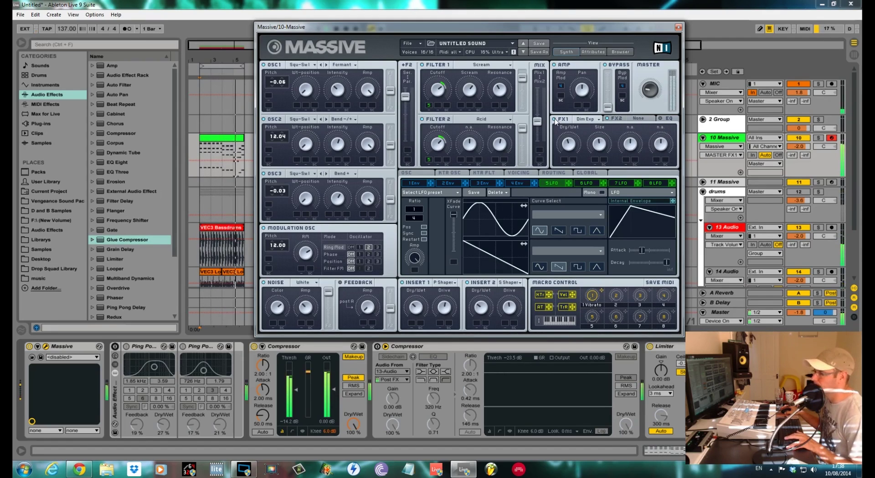
# Step: Set FX2 to Reverb and adjust its Dry/Wet amount
pyautogui.press('space')
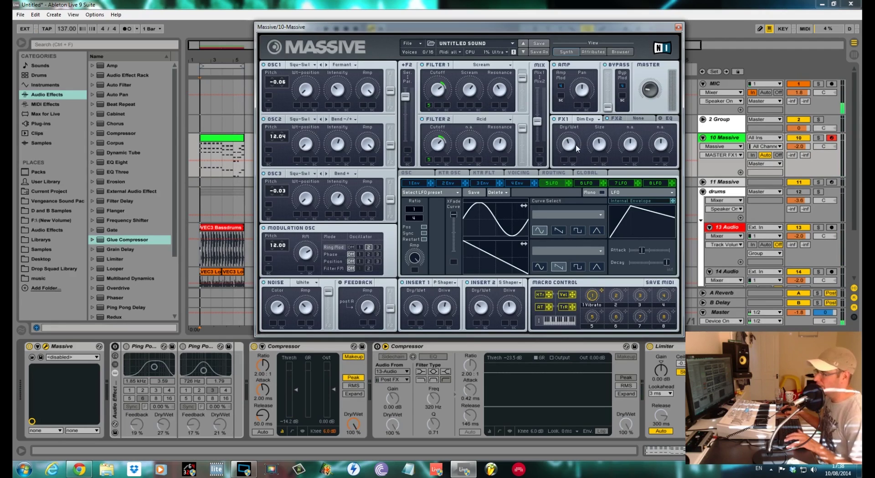
pyautogui.press('space')
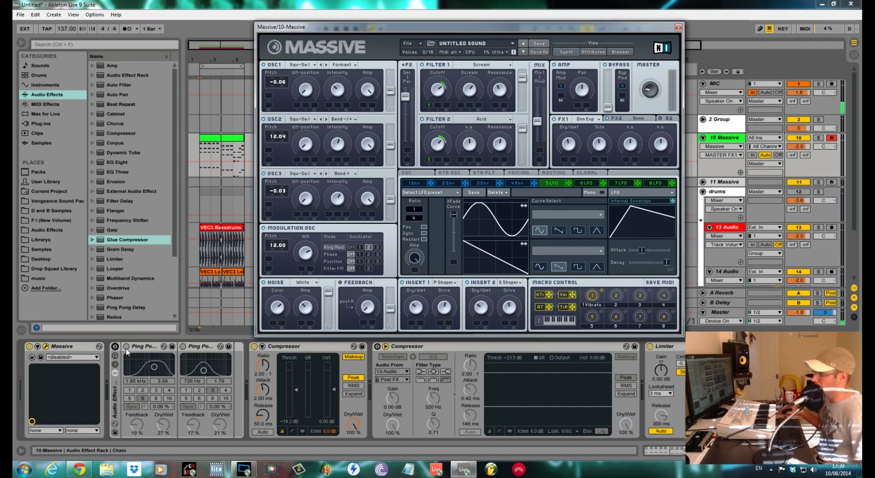
pyautogui.click(653, 118)
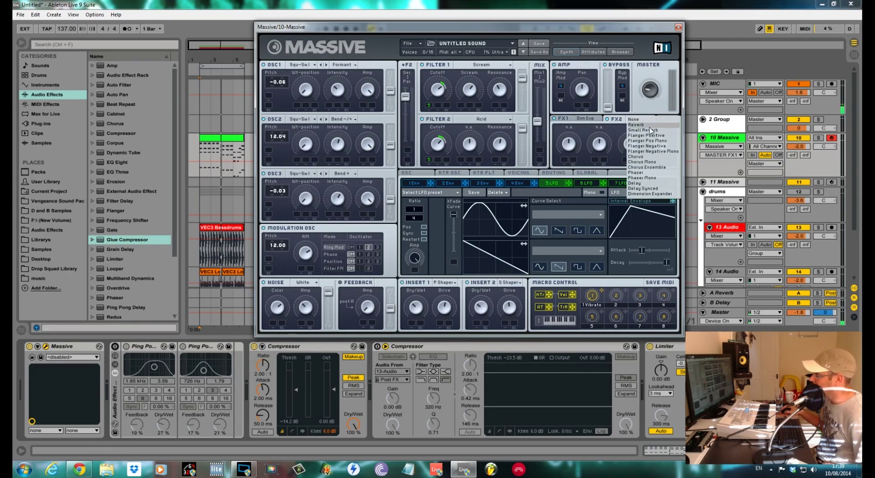
pyautogui.click(650, 126)
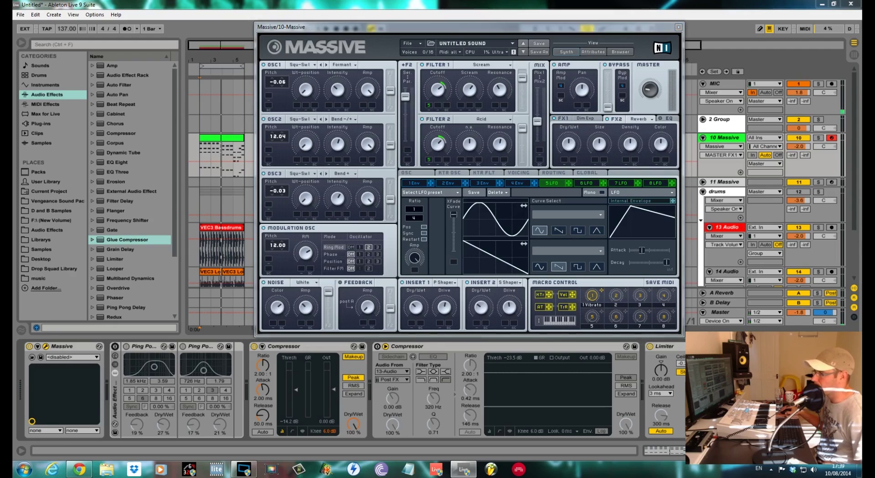
pyautogui.click(559, 155)
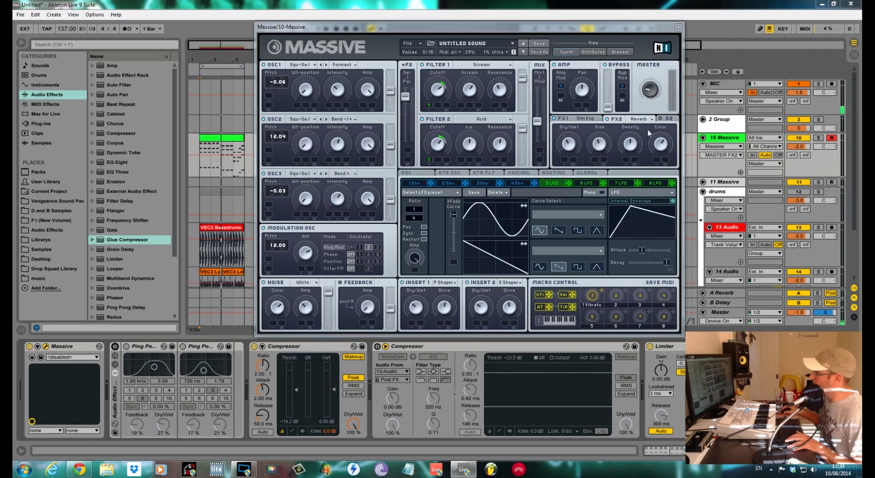
# Step: Adjust the Low Shelf, Boost and Frequency settings of Massive's EQ
pyautogui.click(662, 120)
pyautogui.click(571, 140)
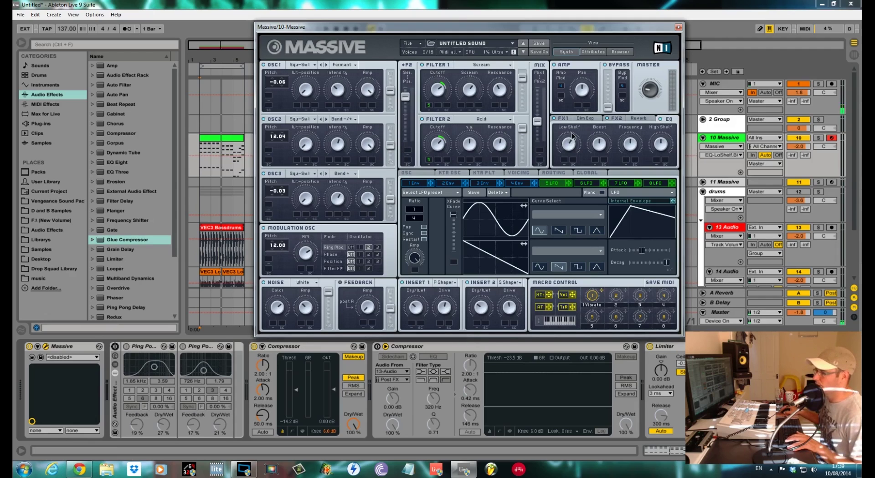
pyautogui.click(594, 146)
pyautogui.click(629, 145)
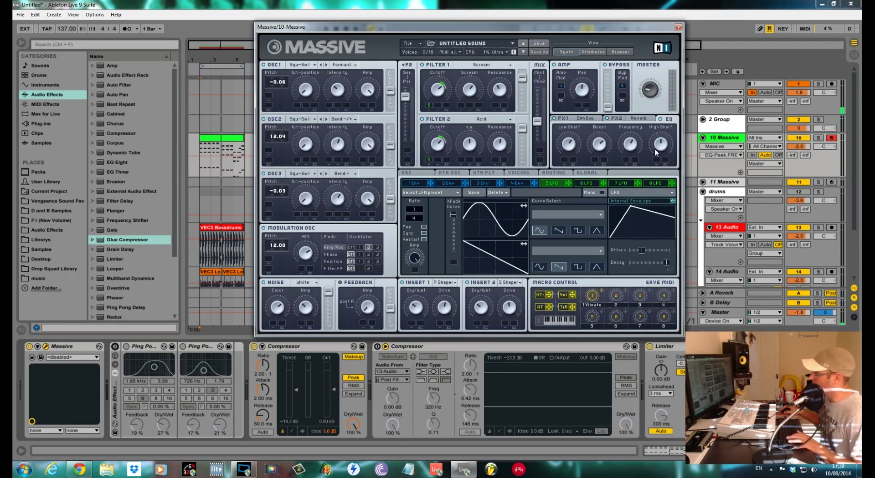
# Step: Play the loop, return to the FX2 reverb settings and adjust Massive's master volume
pyautogui.press('space')
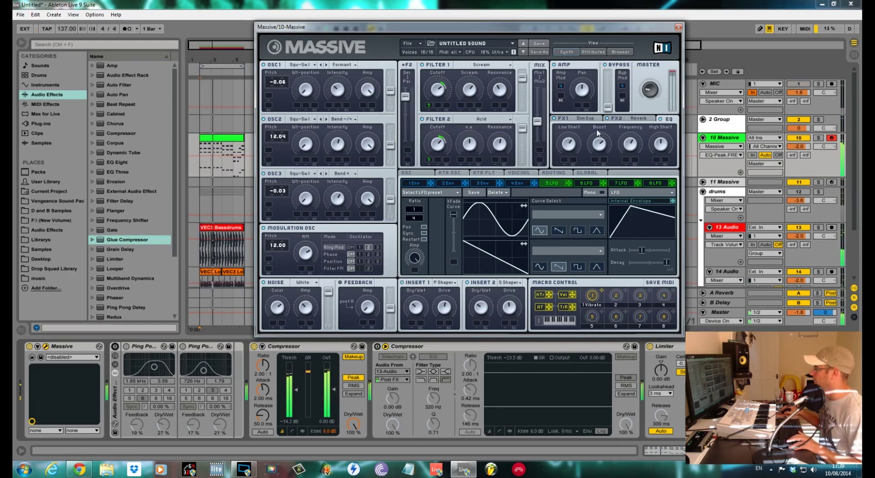
pyautogui.click(613, 119)
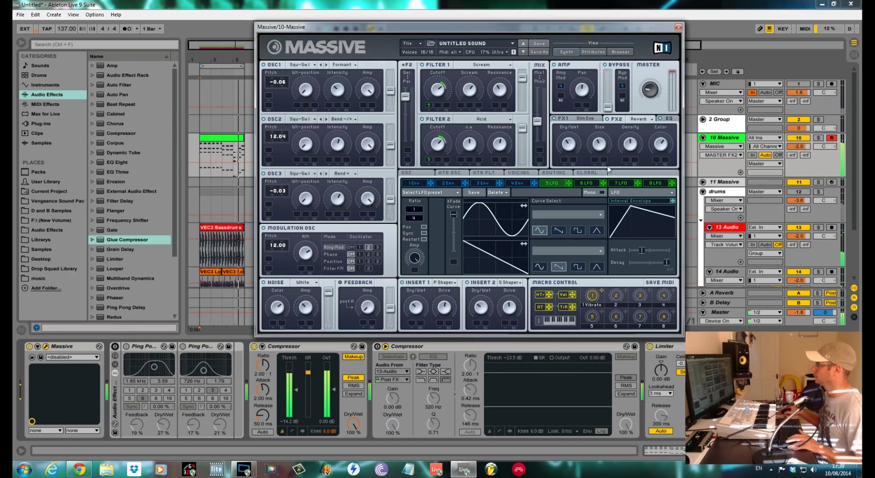
pyautogui.click(654, 97)
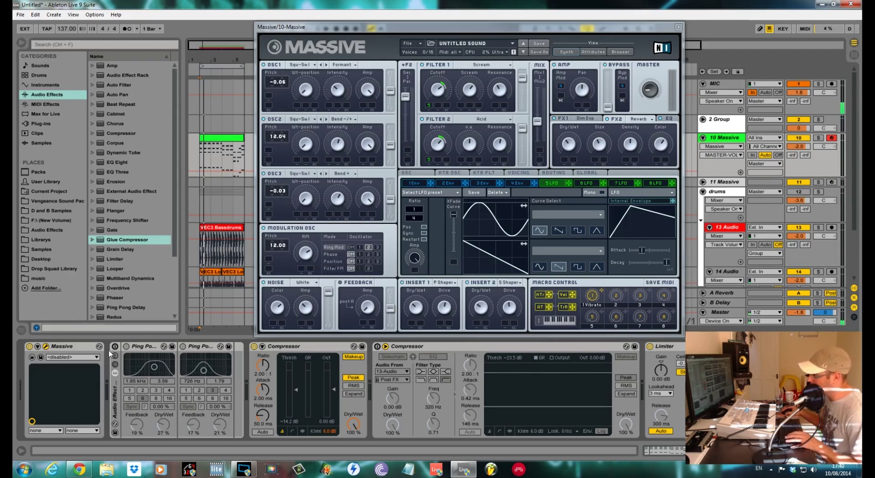
# Step: Enable the Audio Effect Rack with the two Ping Pong delays and the sidechain Compressor on the Massive track
pyautogui.press('space')
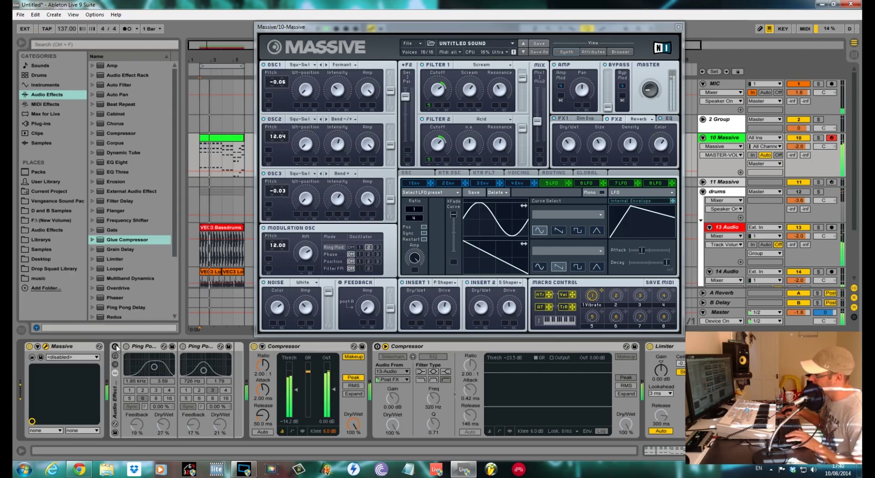
pyautogui.click(115, 347)
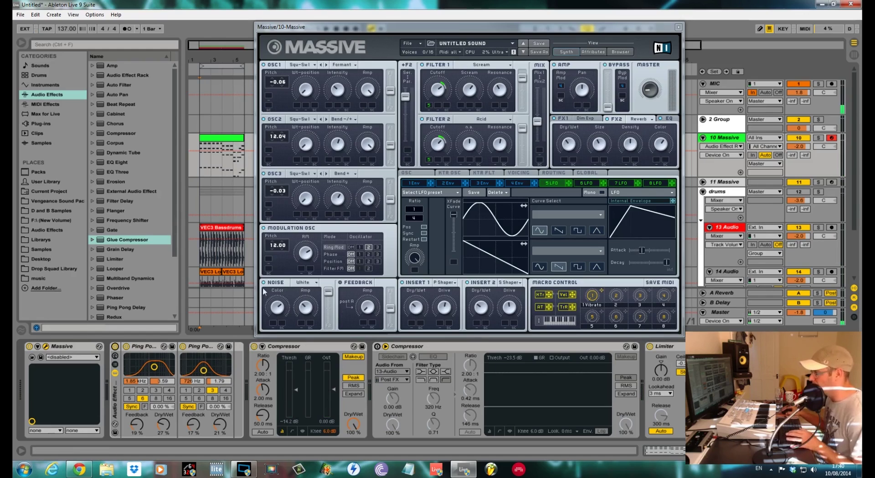
pyautogui.click(377, 347)
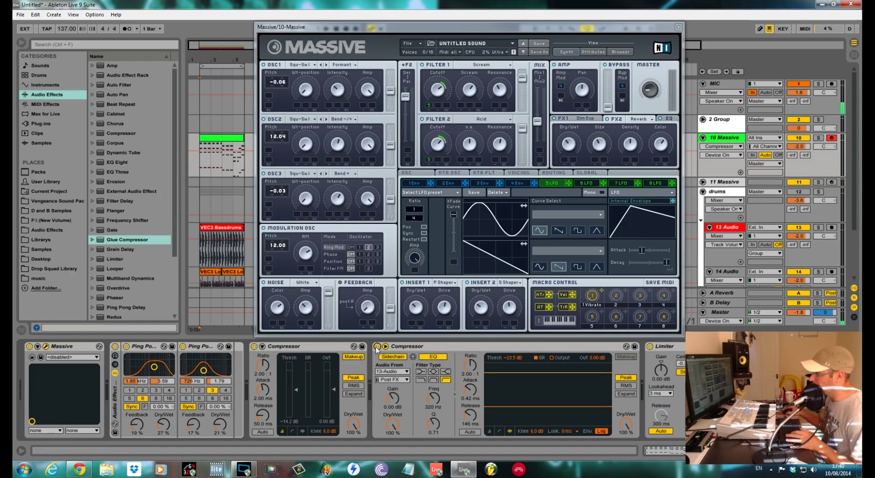
# Step: Switch the drums group's track activator and play the loop to hear the lead in context
pyautogui.click(802, 192)
pyautogui.press('F1')
pyautogui.press('space')
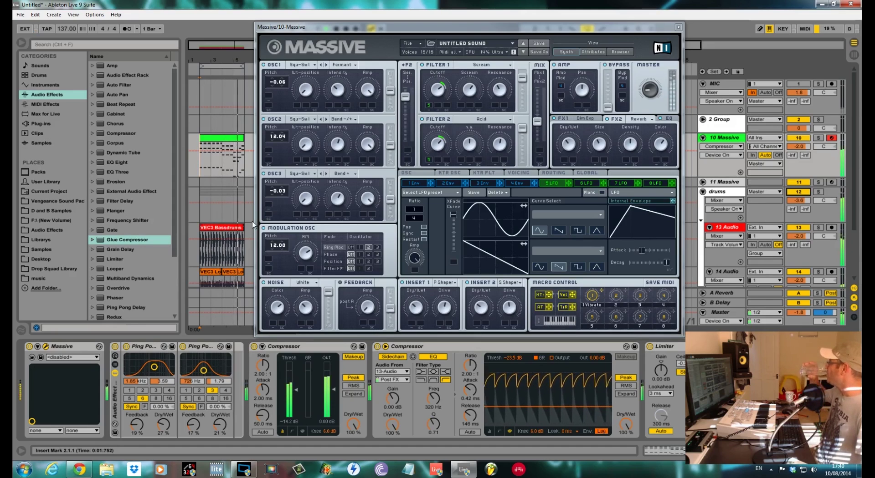
pyautogui.press('space')
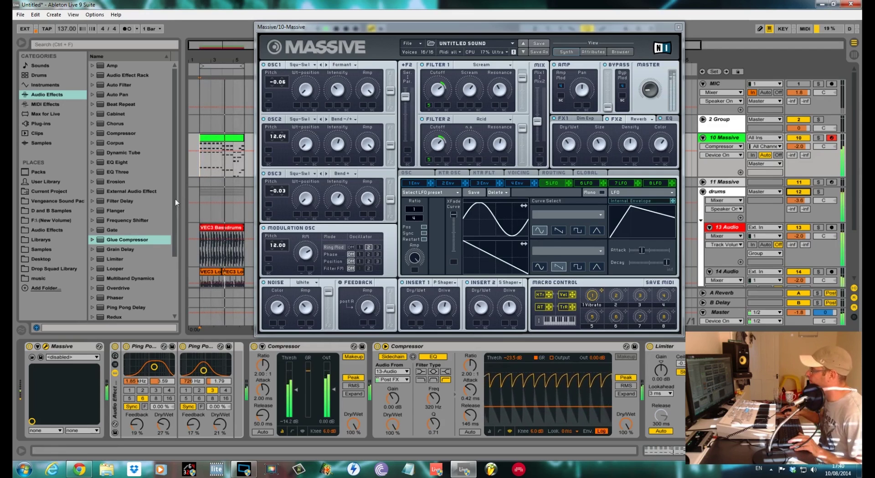
# Step: Open the 10 Massive MIDI clip, select all of its notes and transpose them down one octave
pyautogui.click(222, 138)
pyautogui.click(446, 372)
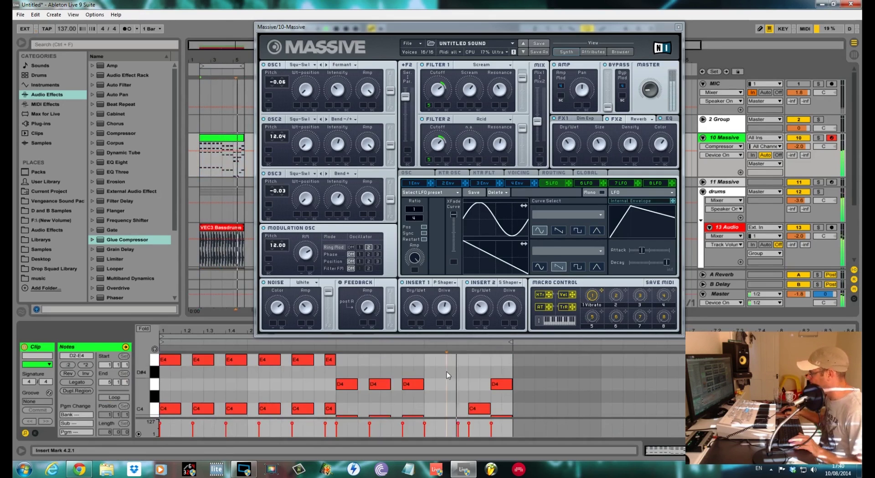
pyautogui.hotkey('ctrl', 'a')
pyautogui.hotkey('shift', 'Down')
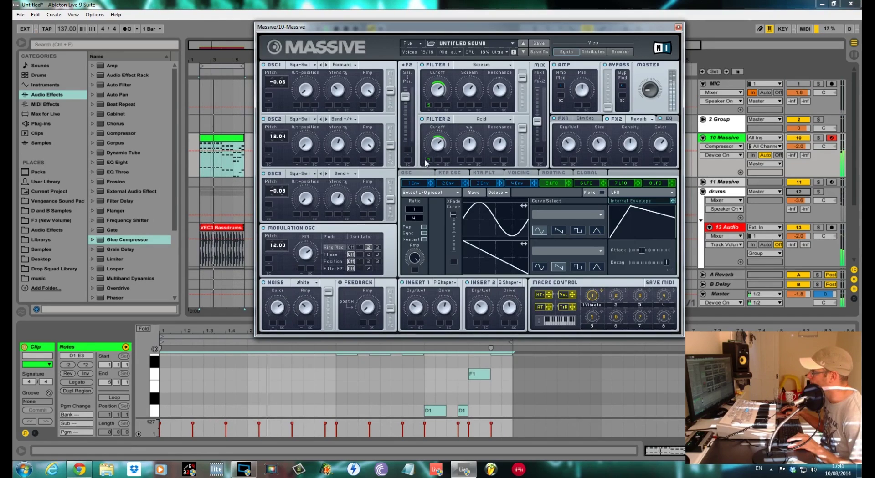
# Step: Center the attack and decay of LFO 5's internal envelope, and clear and reassign its modulation of both filter cutoffs
pyautogui.moveTo(641, 250); pyautogui.dragTo(647, 263)
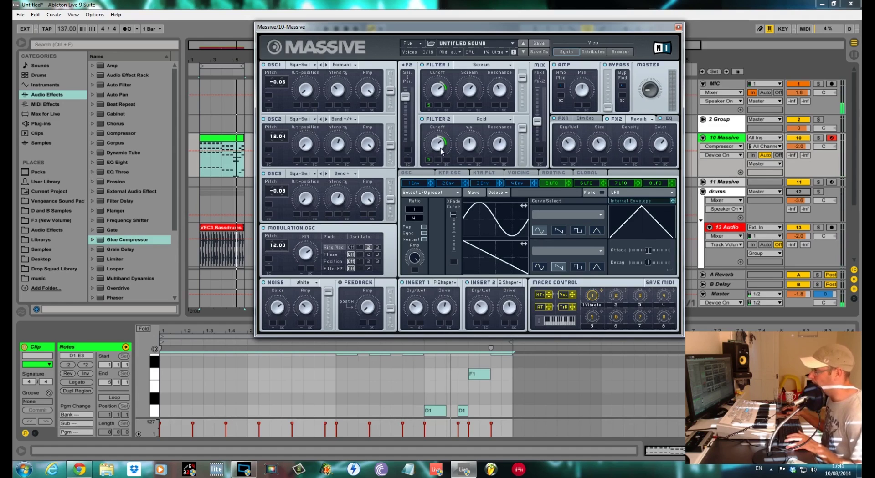
pyautogui.rightClick(429, 159)
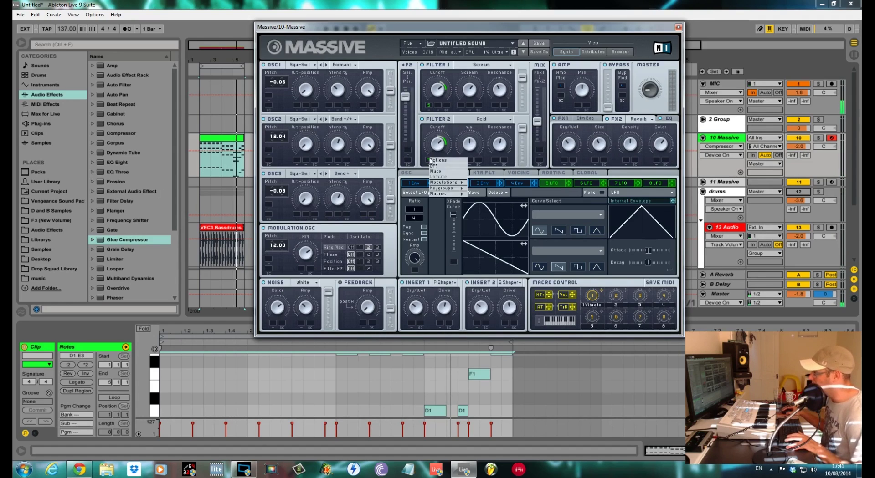
pyautogui.click(438, 166)
pyautogui.rightClick(428, 106)
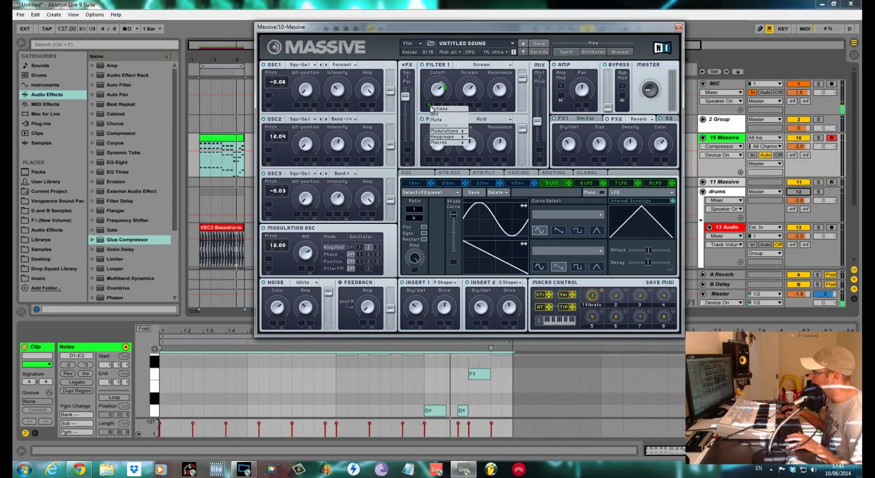
pyautogui.click(437, 115)
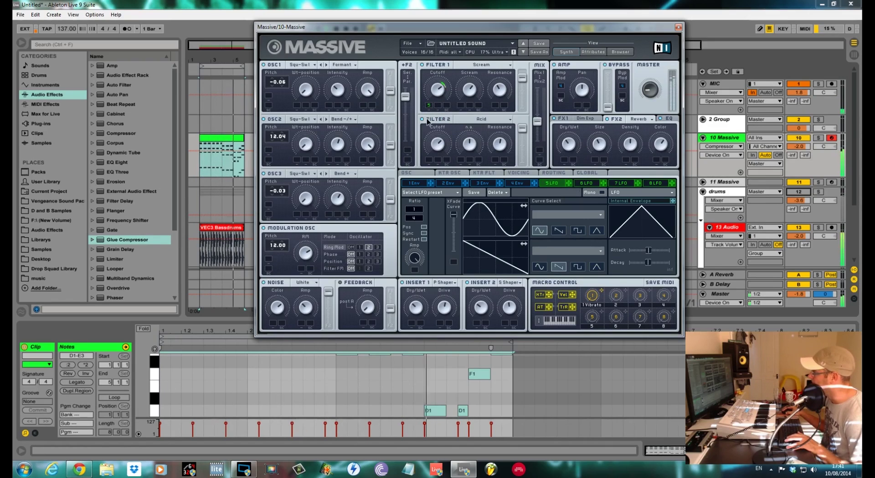
pyautogui.moveTo(434, 143); pyautogui.dragTo(436, 144)
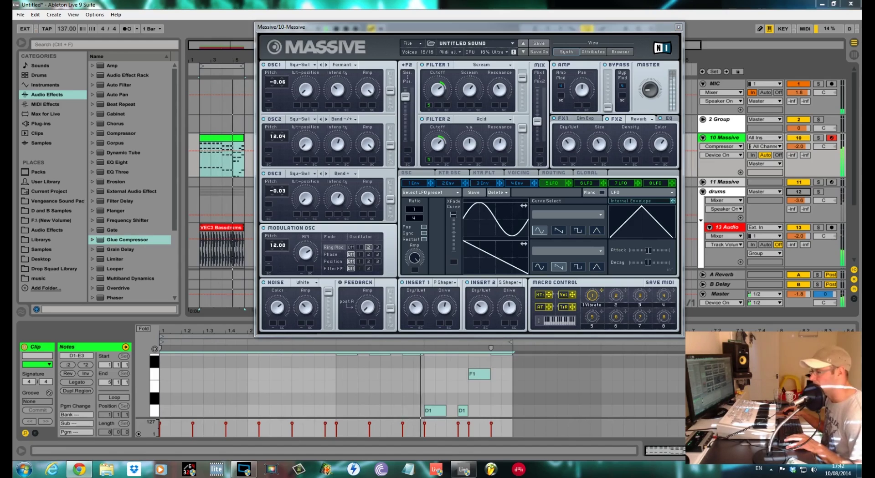
# Step: Deselect the MIDI clip and move the Massive window down to uncover the transport controls
pyautogui.click(200, 208)
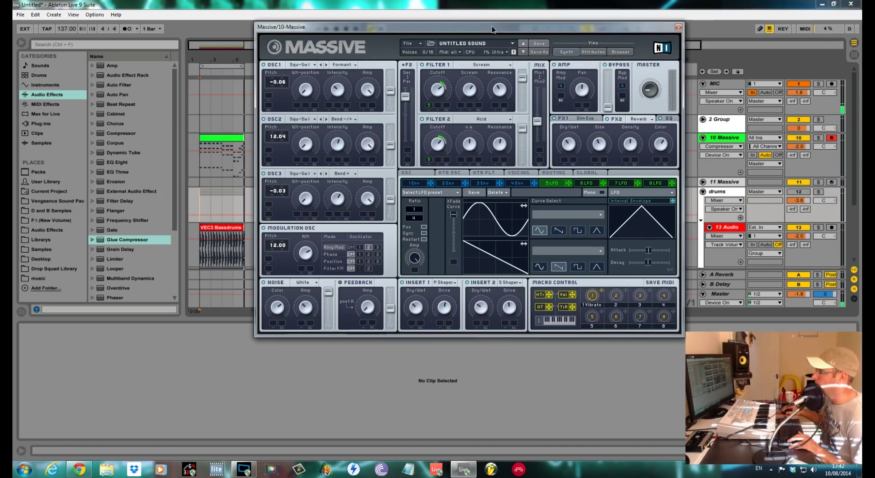
pyautogui.moveTo(493, 25); pyautogui.dragTo(486, 33)
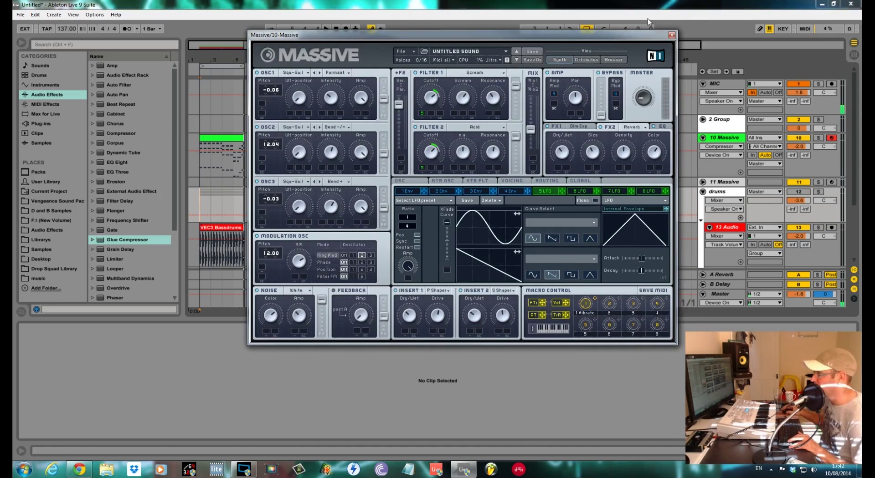
pyautogui.moveTo(447, 36)
pyautogui.mouseDown()
pyautogui.moveTo(511, 43)
pyautogui.moveTo(439, 49)
pyautogui.moveTo(447, 46)
pyautogui.mouseUp()
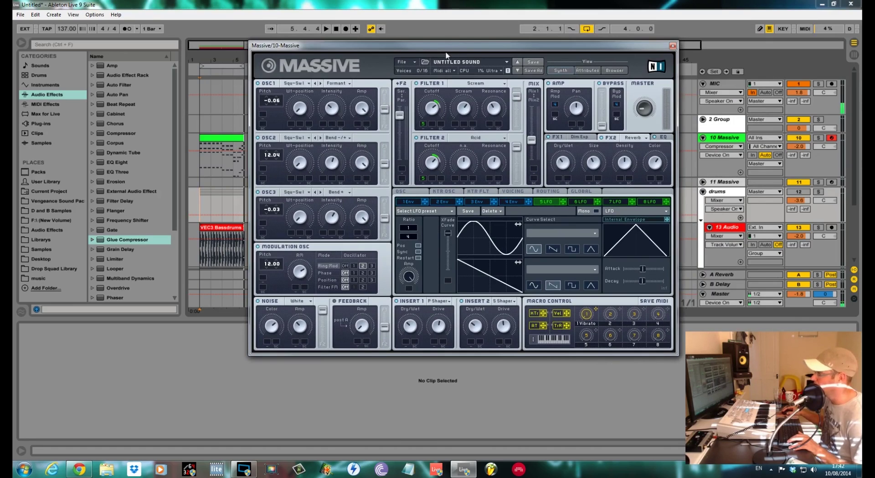